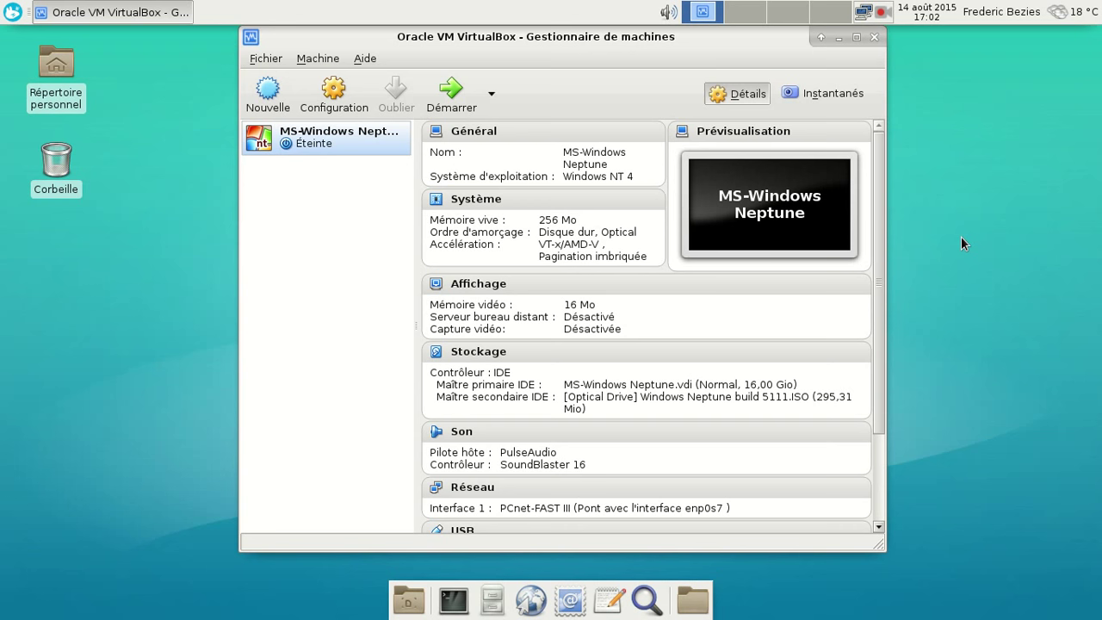
Step: Start the MS-Windows Neptune virtual machine and minimise the machine manager window
click(450, 91)
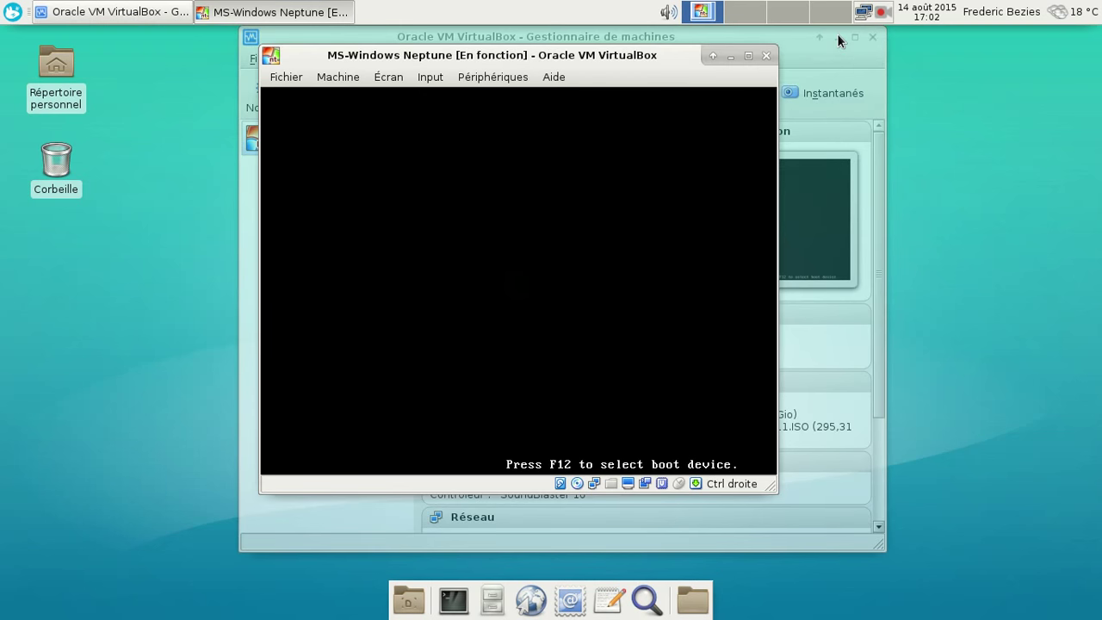
click(836, 38)
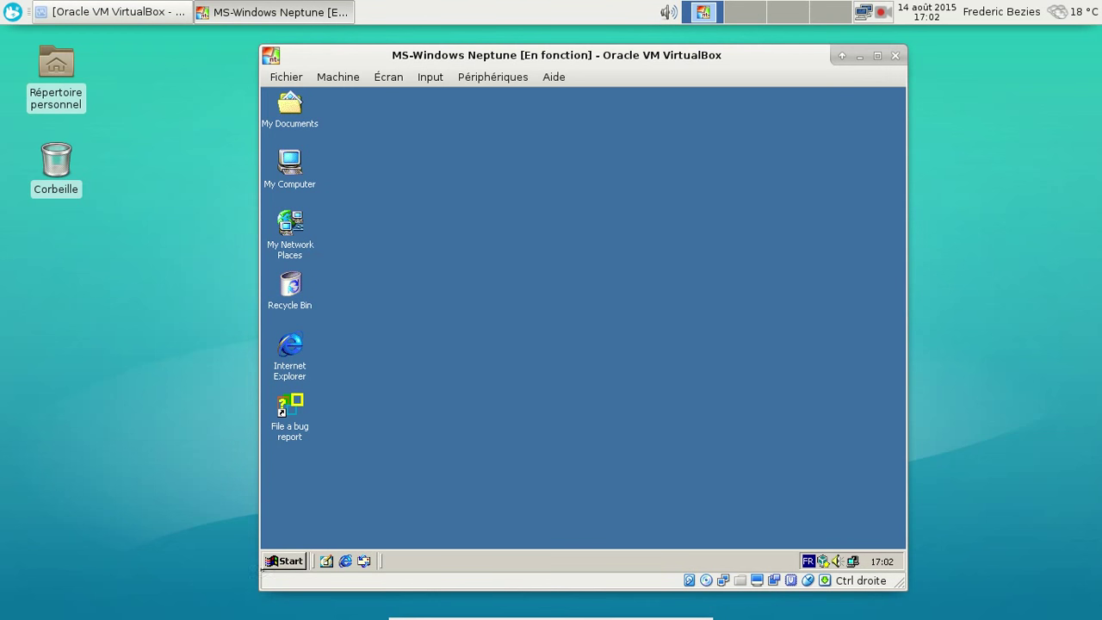
Step: Power off Windows Neptune from the guest desktop and end the virtual machine session
click(284, 561)
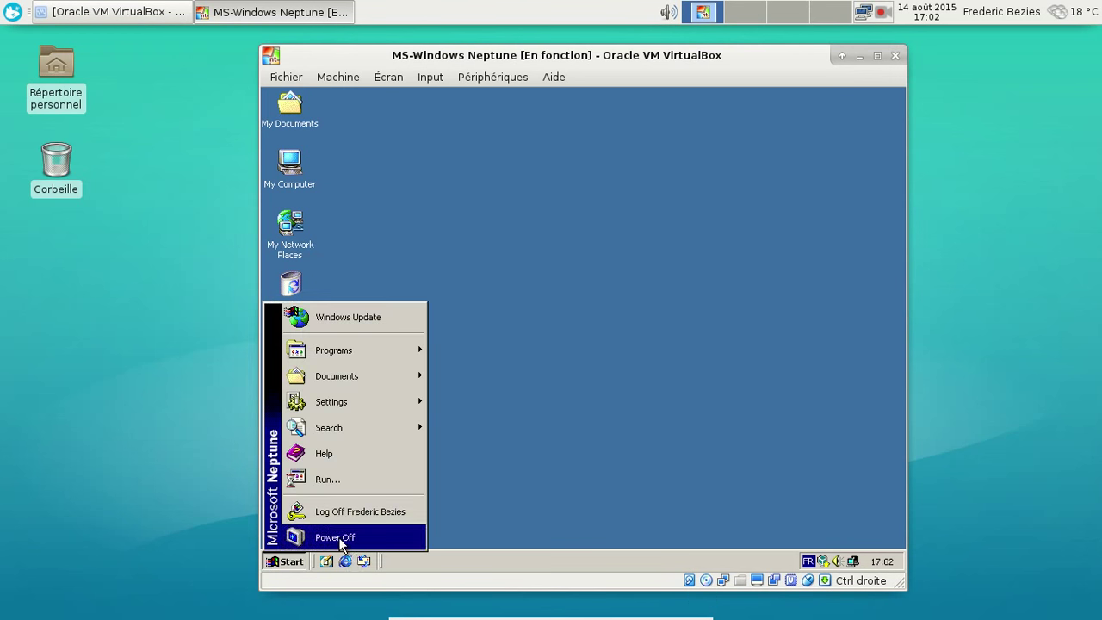
click(337, 539)
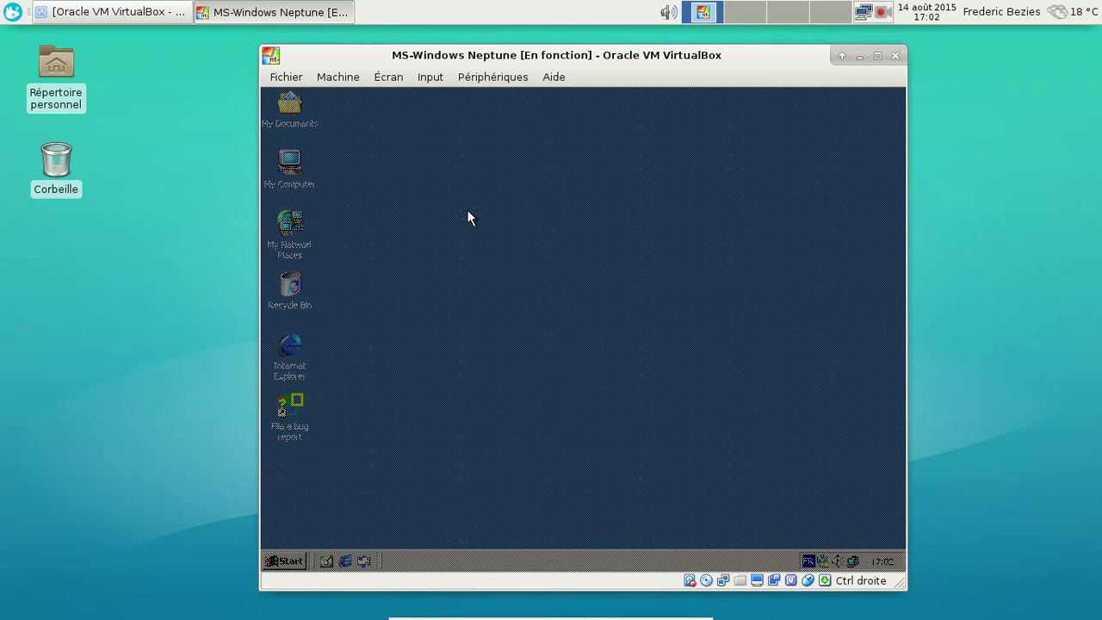
key(Control_R)
click(286, 77)
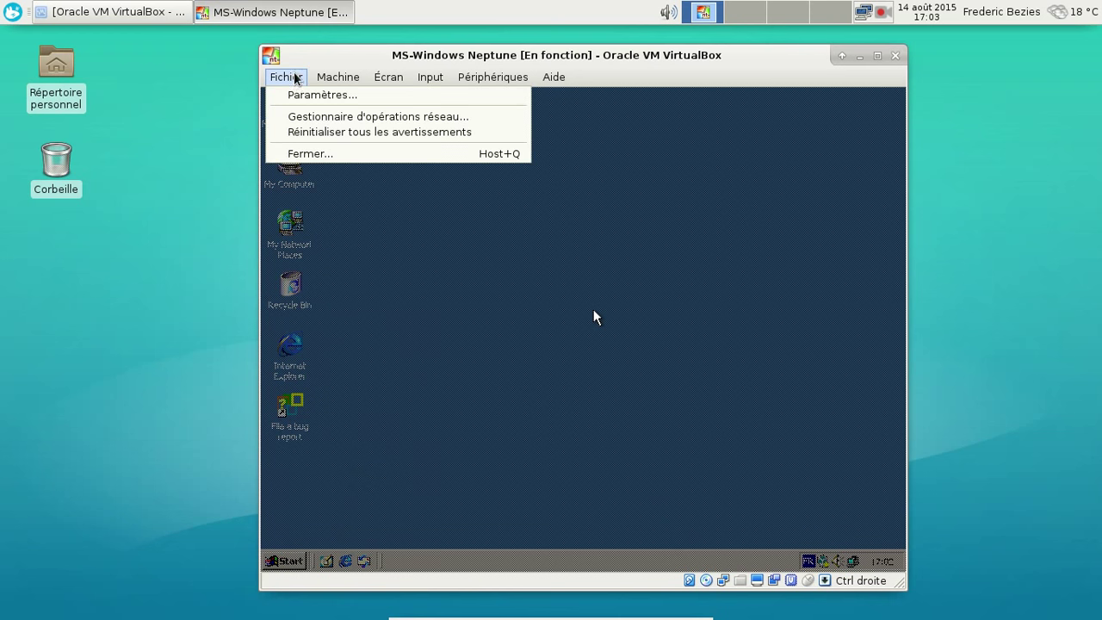
mouse_move(339, 77)
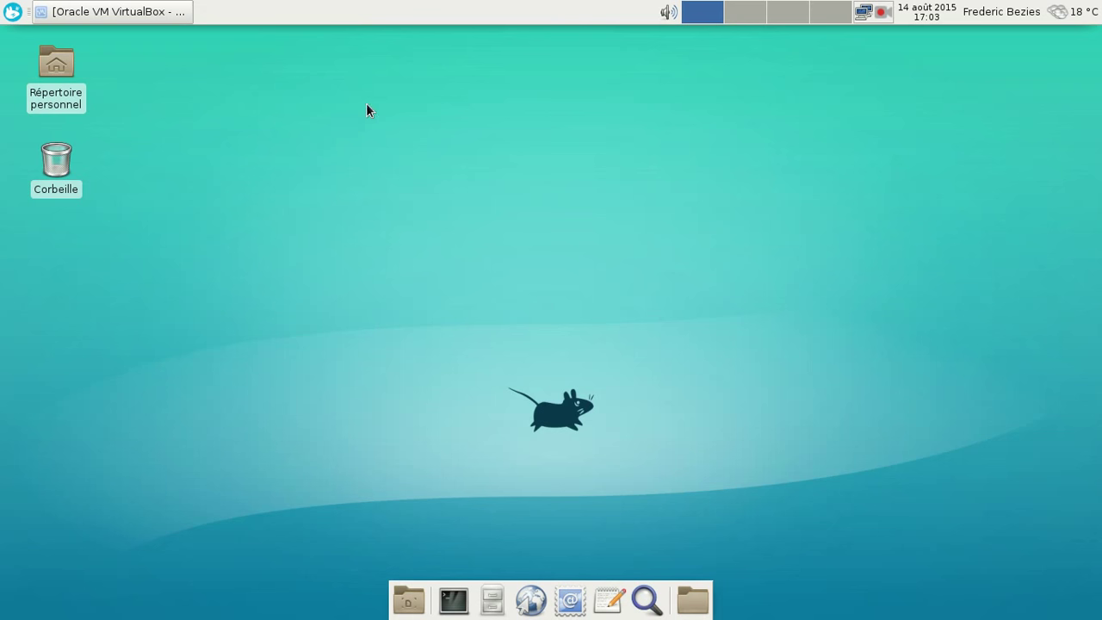
Step: Bring back the machine manager and start the MS-Windows Neptune virtual machine again
click(172, 12)
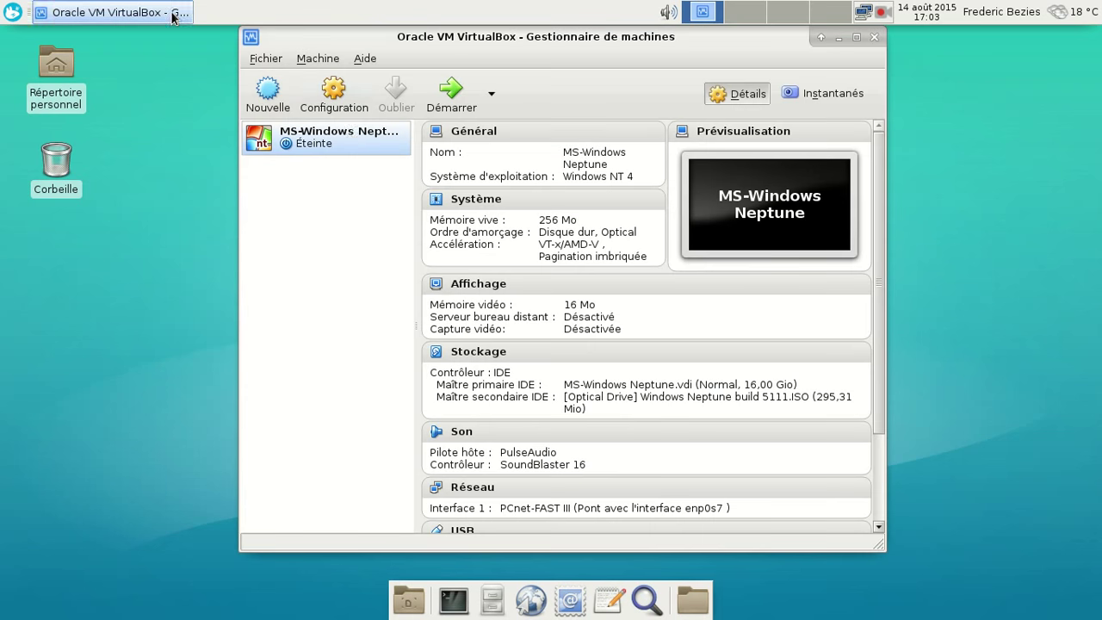
click(441, 107)
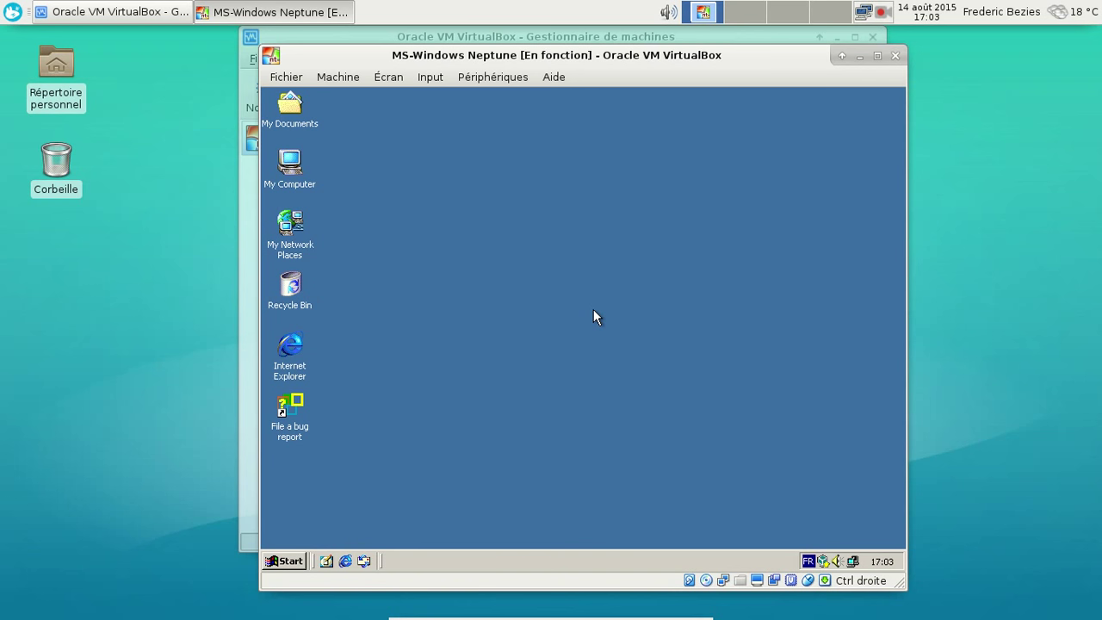
Step: Log off the current Neptune user and turn off the computer from the Welcome screen
click(285, 560)
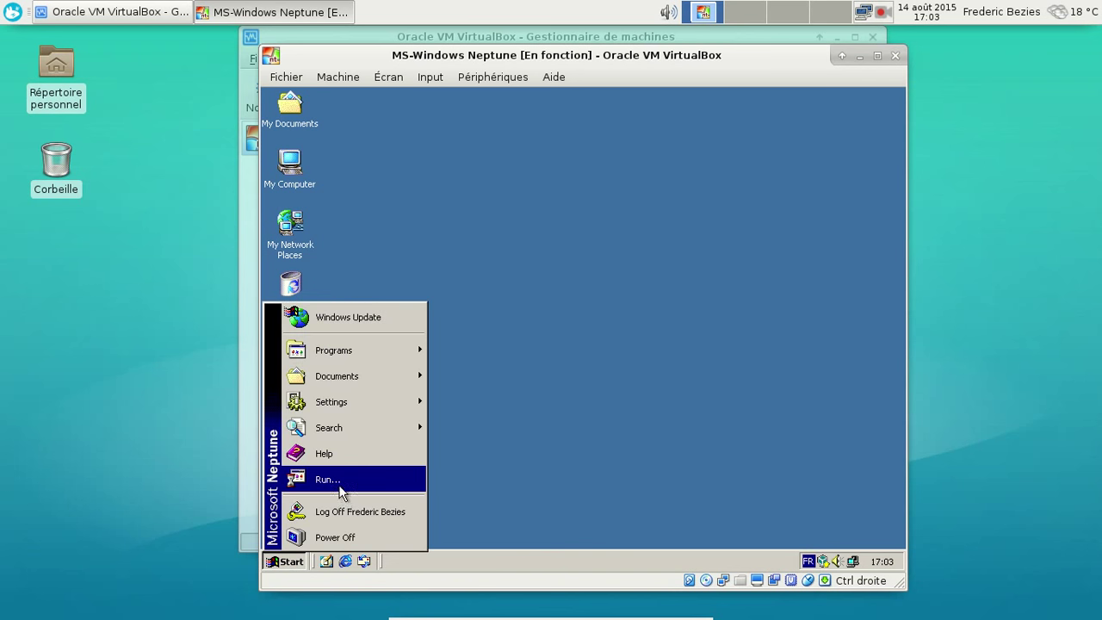
click(340, 506)
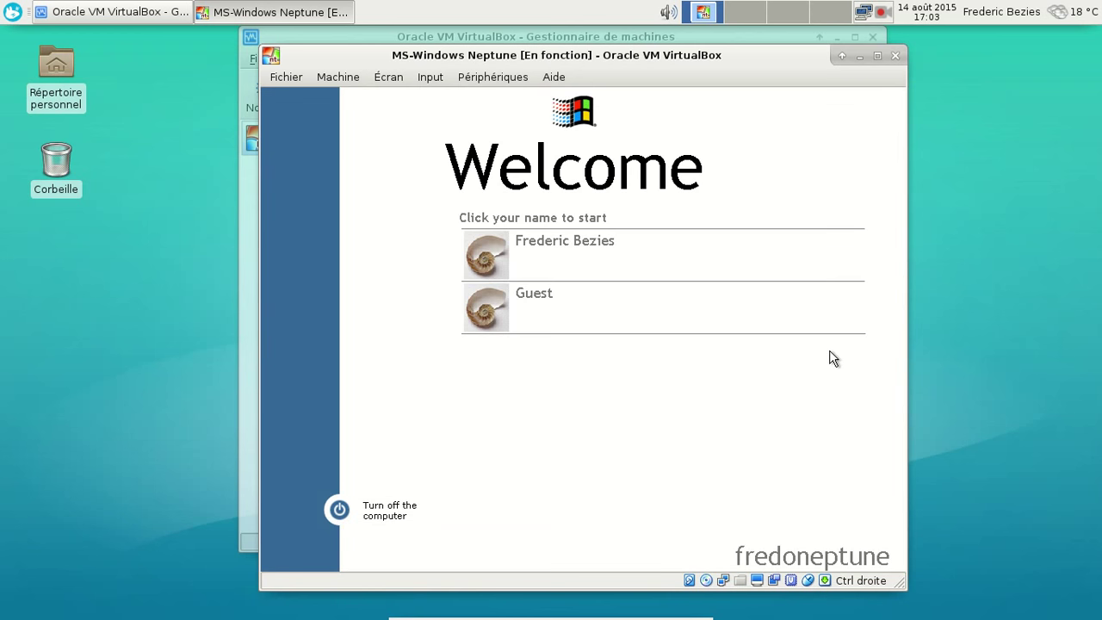
click(339, 509)
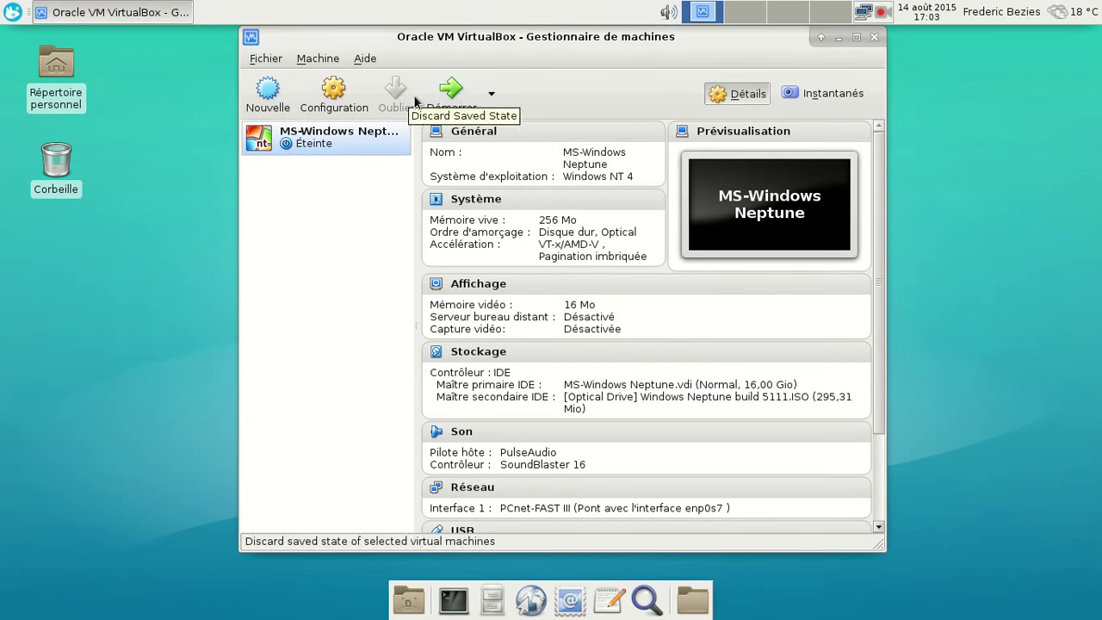
Step: Restart the MS-Windows Neptune virtual machine, deleting the restoration data and proceeding to the system boot menu
click(427, 92)
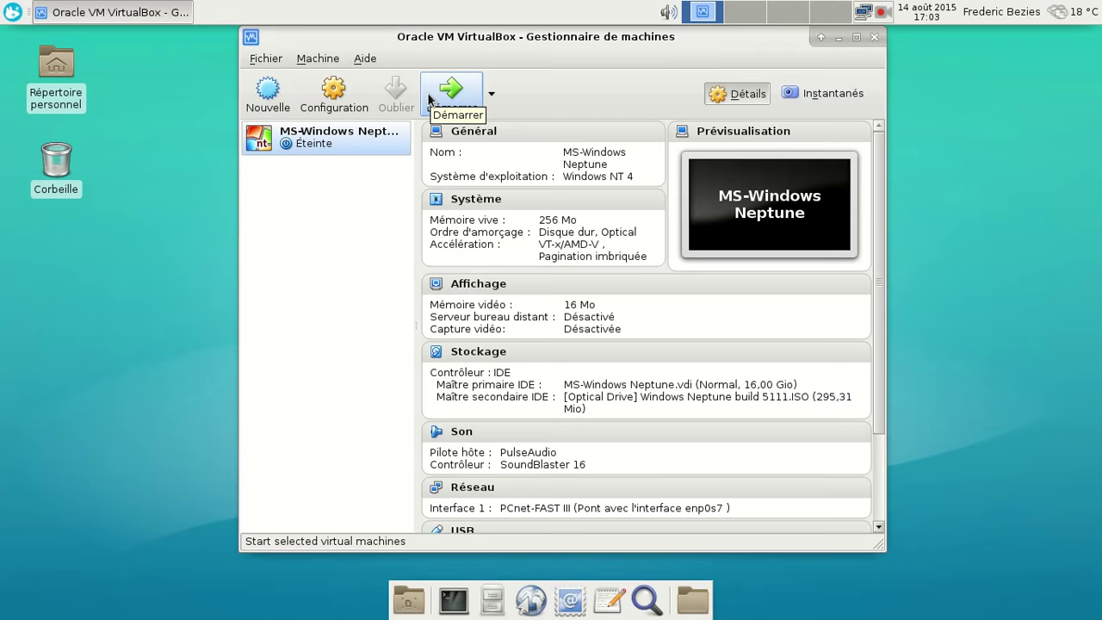
click(429, 99)
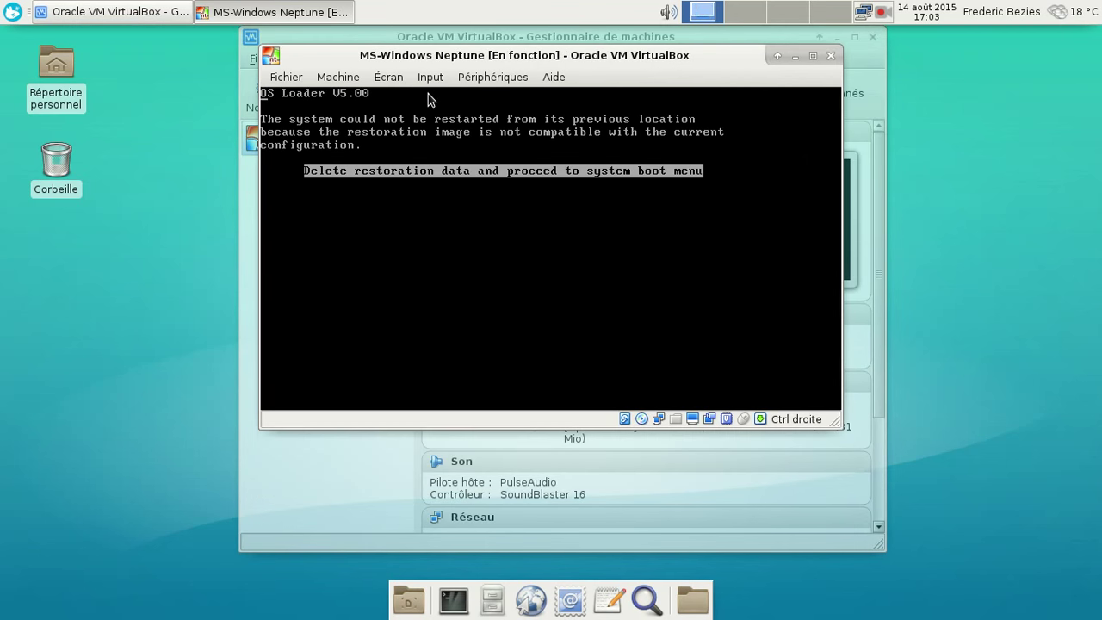
key(Return)
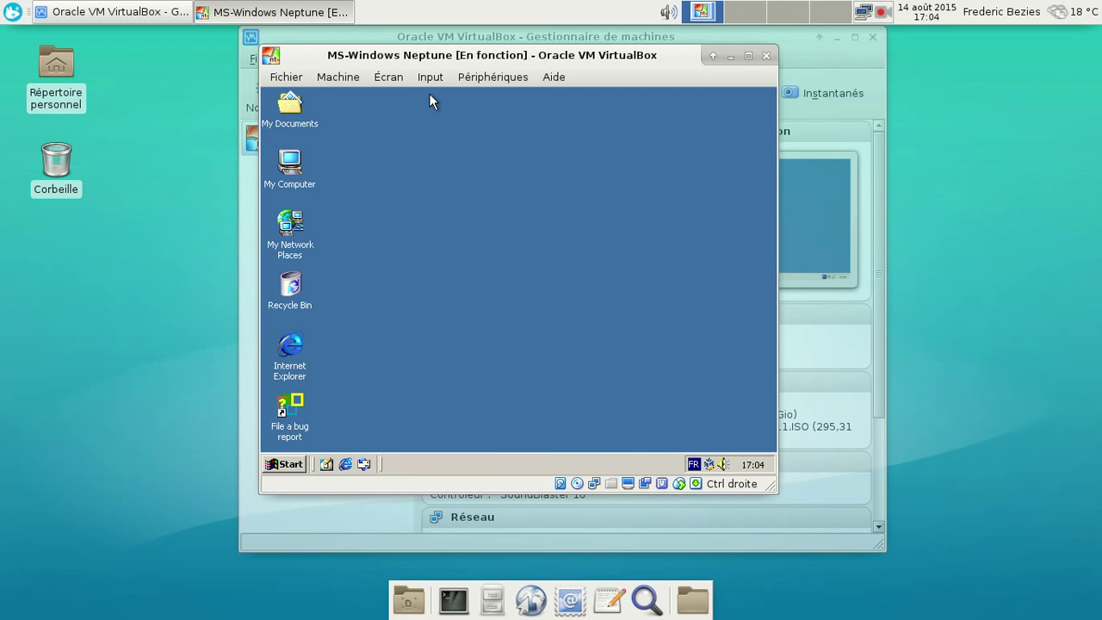
Step: Set the Neptune desktop's screen area to 800 by 600 pixels in Display Properties and keep the new settings
right_click(447, 123)
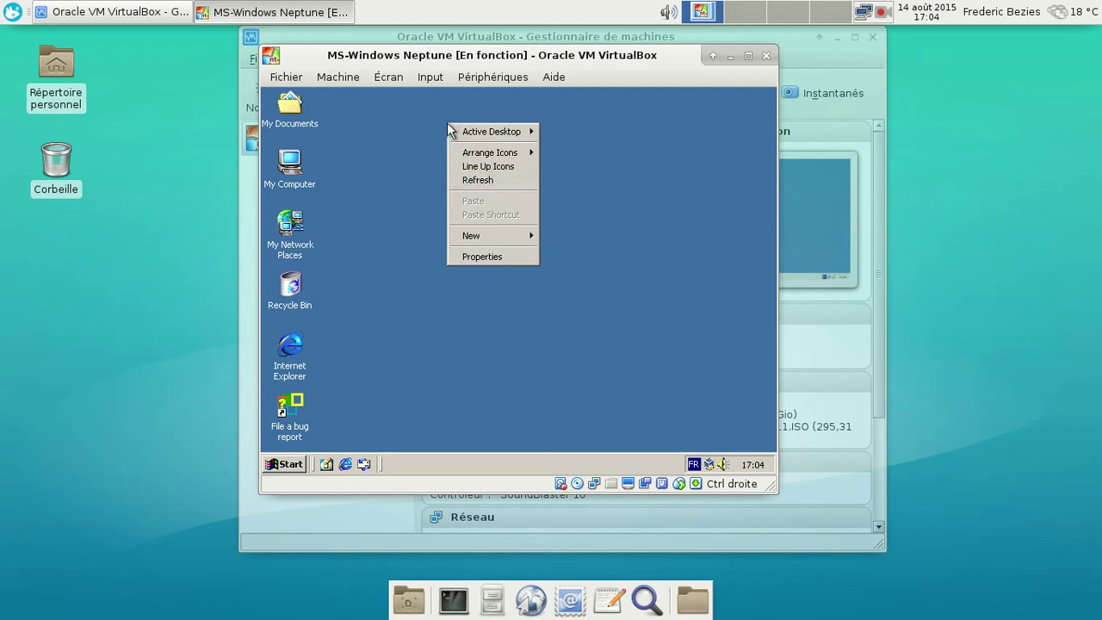
click(493, 255)
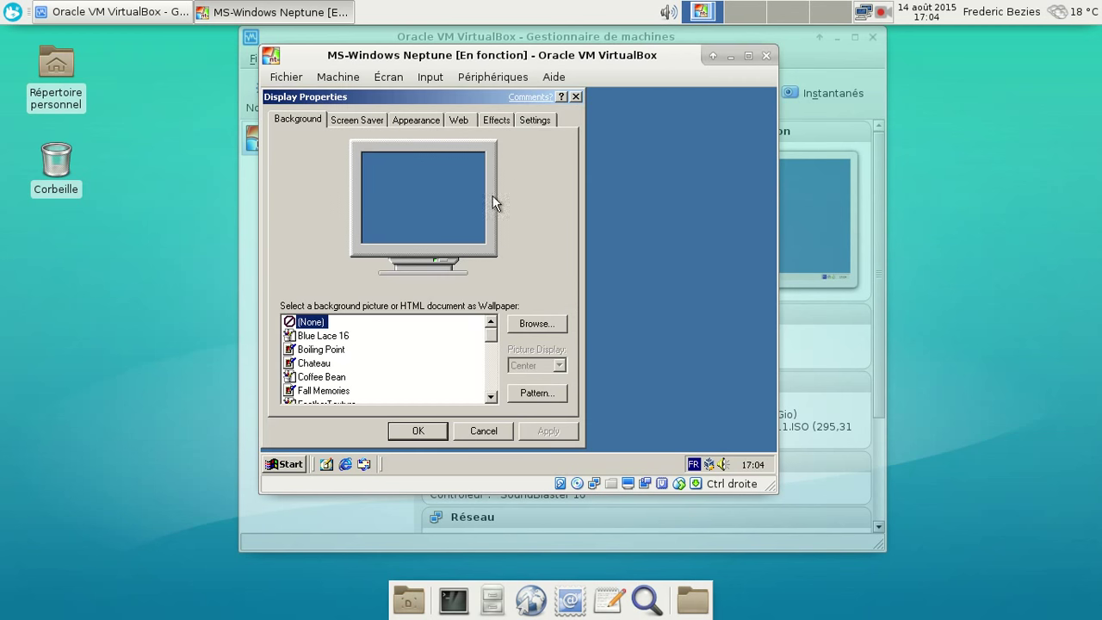
click(531, 120)
drag(481, 344, 516, 350)
click(537, 430)
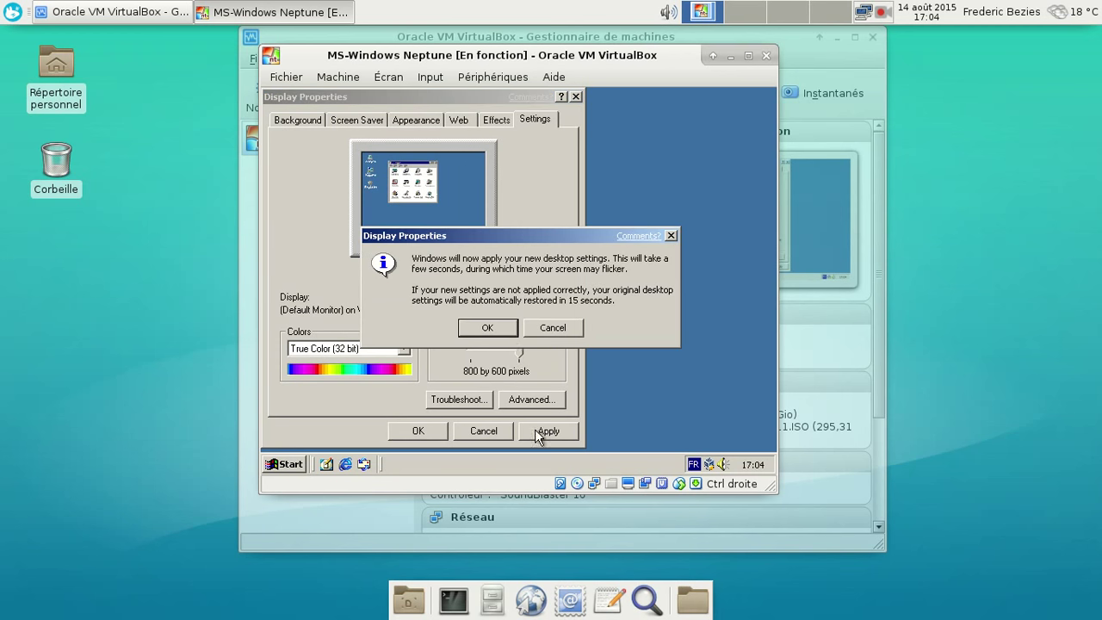
click(487, 327)
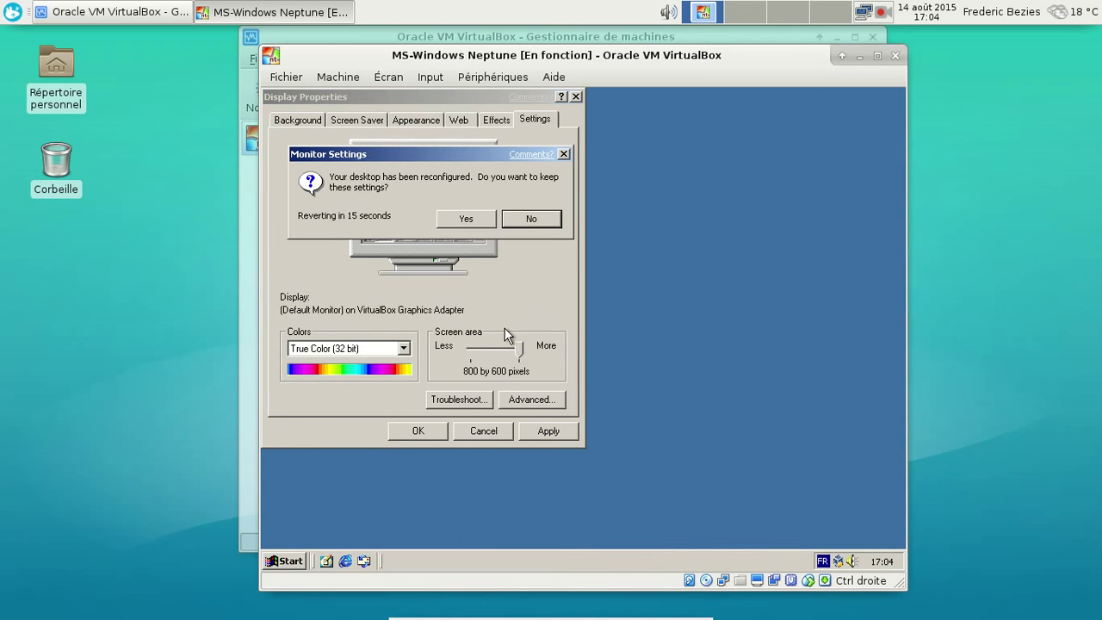
click(461, 217)
click(437, 428)
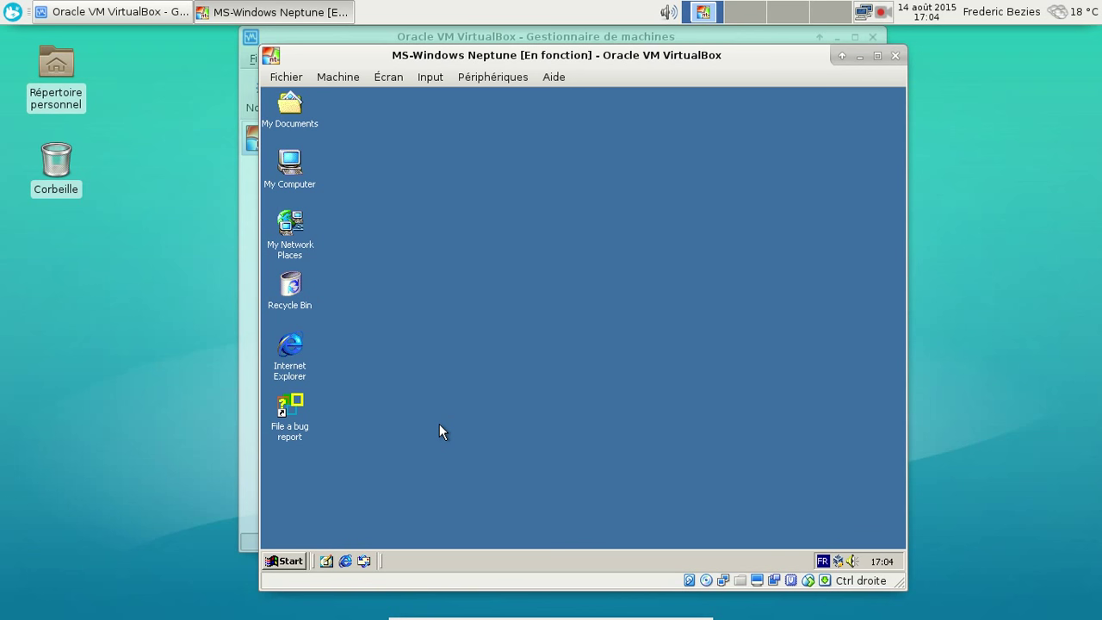
Step: Check the Windows version with the ver command in a cmd window, and close the window
click(286, 561)
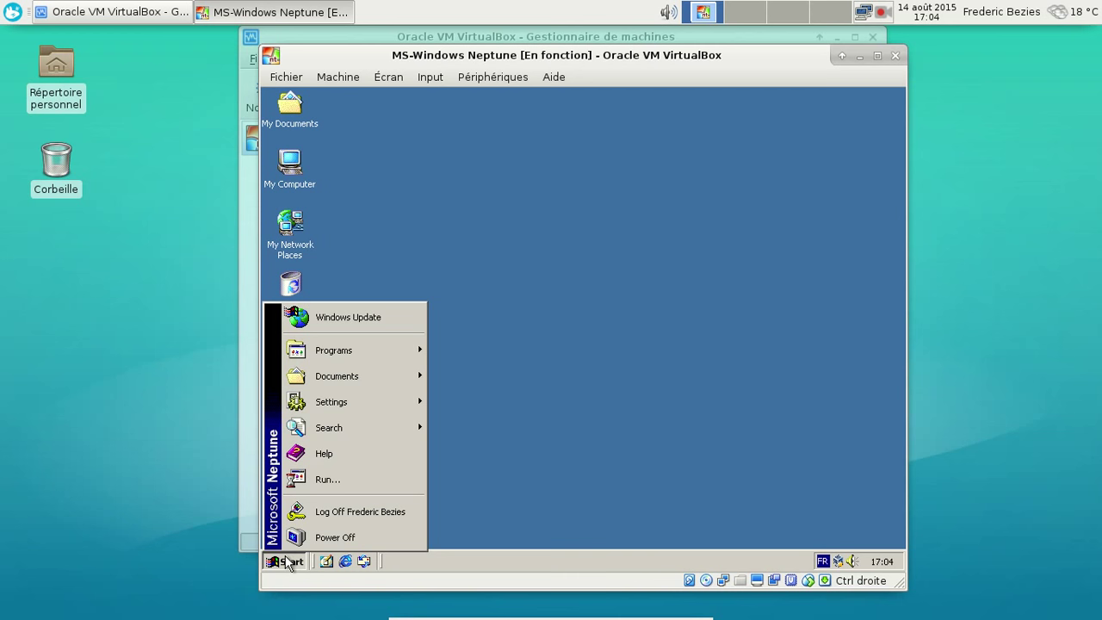
click(327, 479)
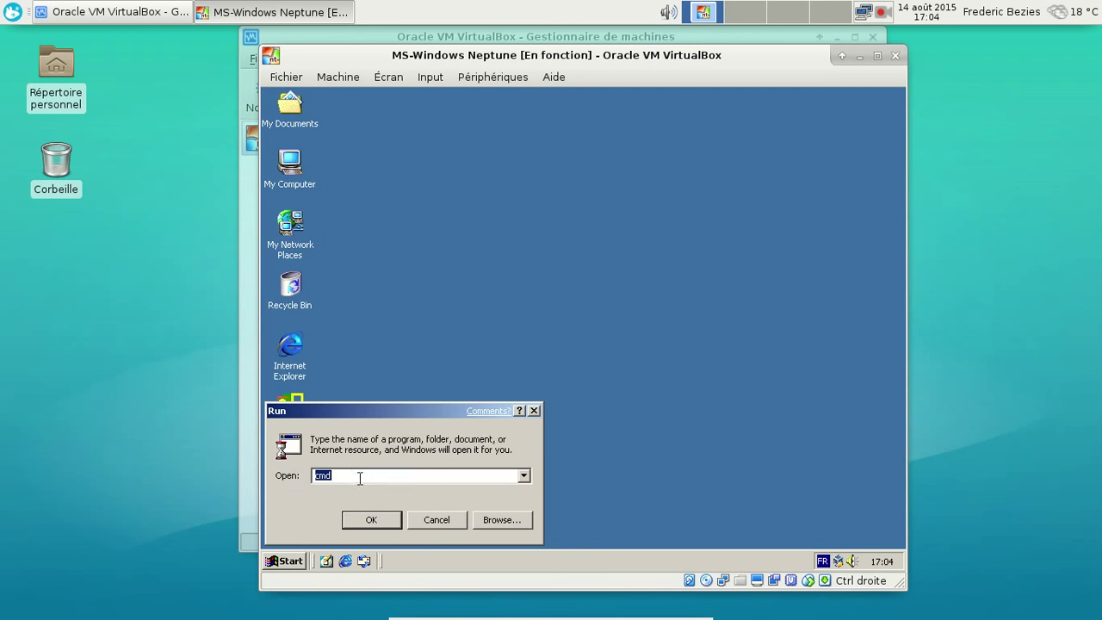
key(Return)
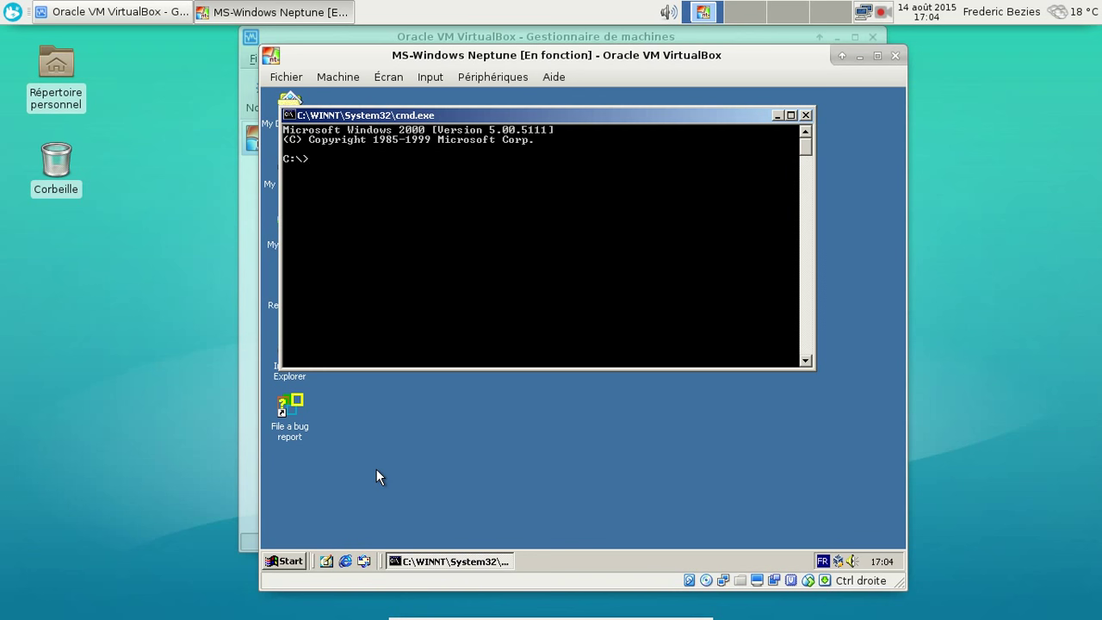
text(ver)
key(Return)
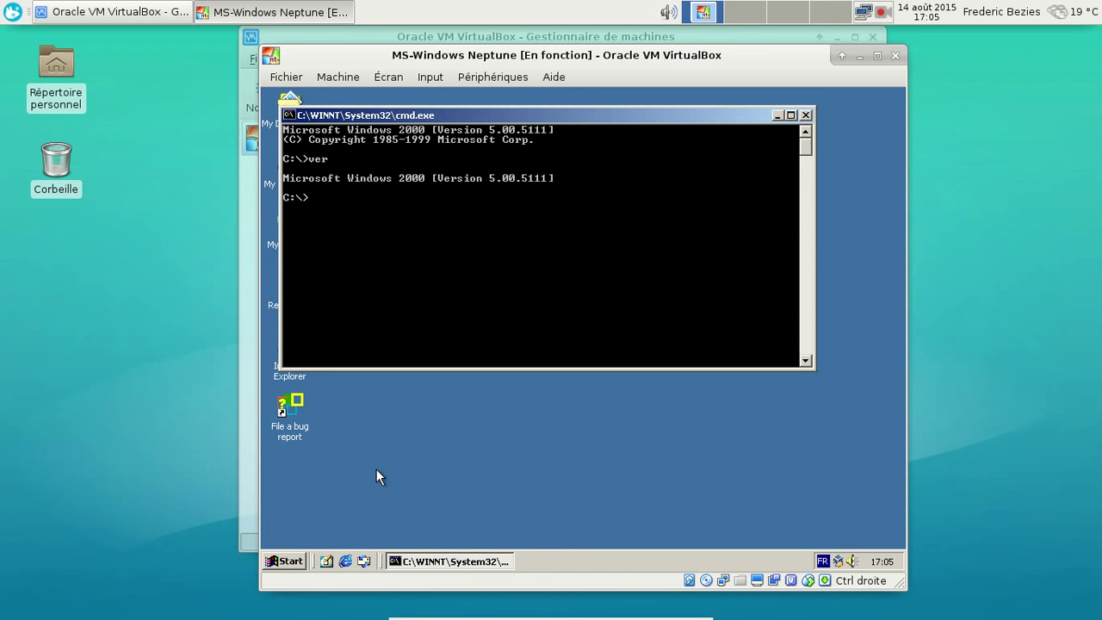
click(805, 115)
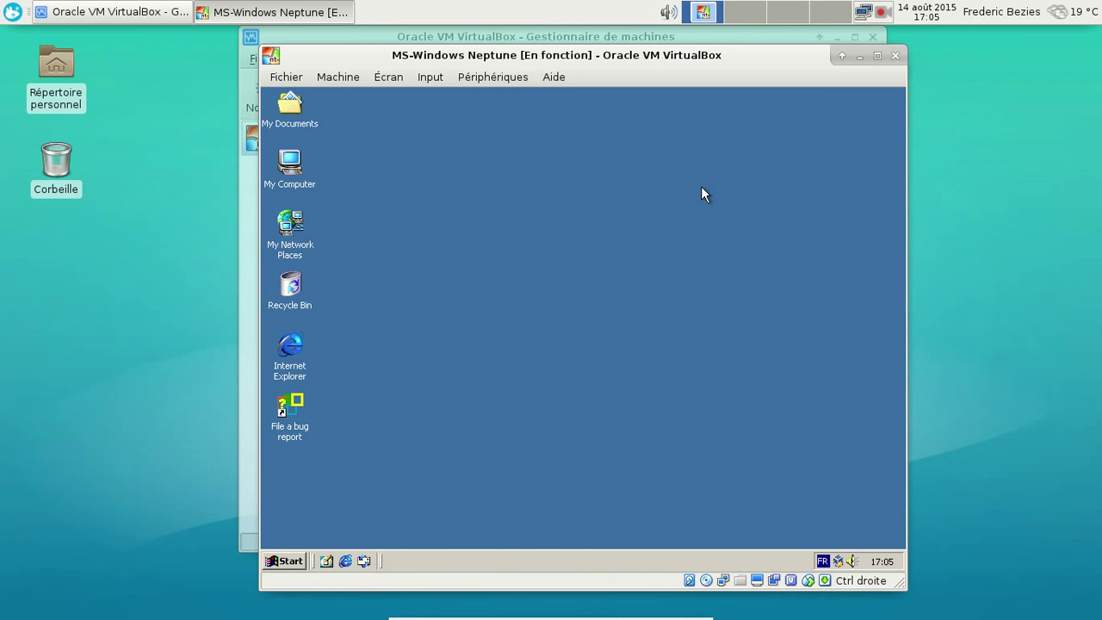
Step: Open the WA2PFRE_EN (D:) CD from My Computer, declining the Neptune installation, and browse the files on the disc
double_click(301, 164)
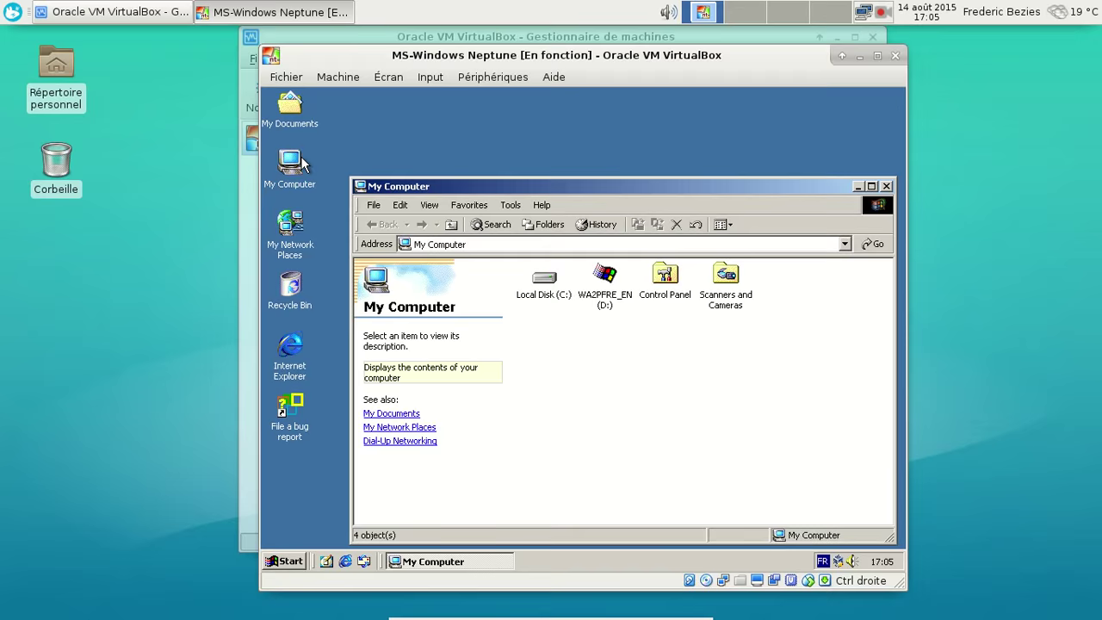
drag(562, 189, 536, 140)
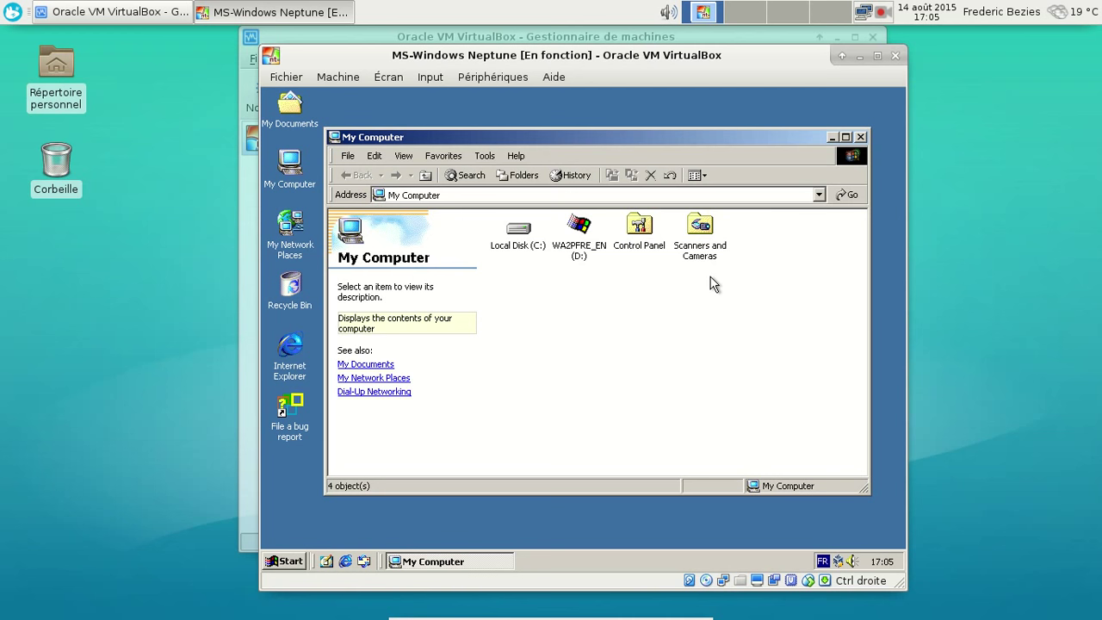
double_click(590, 232)
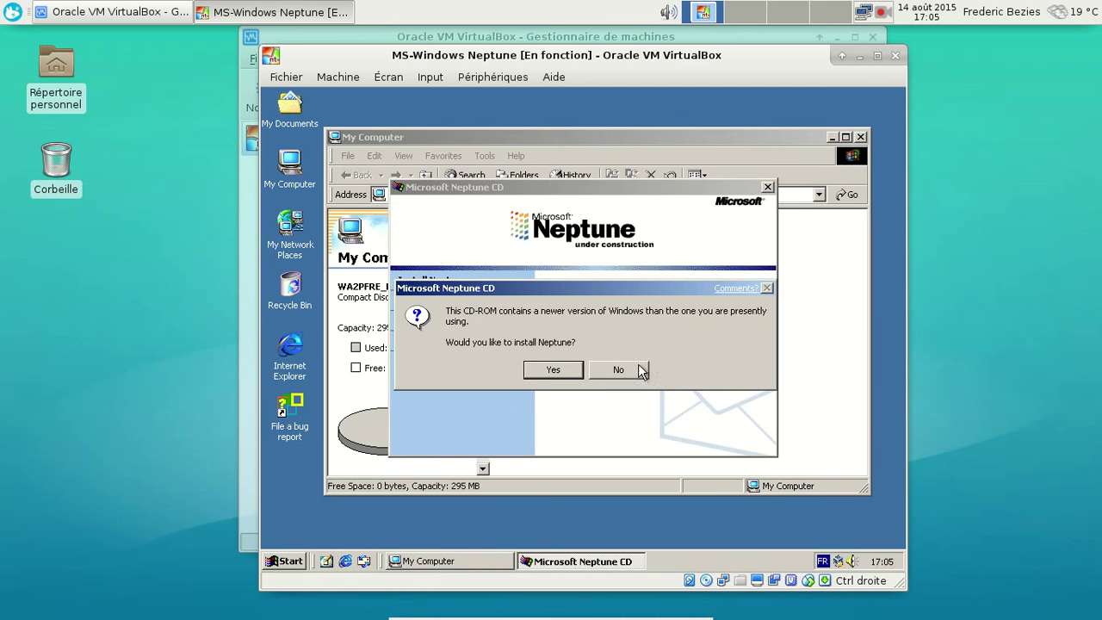
click(618, 369)
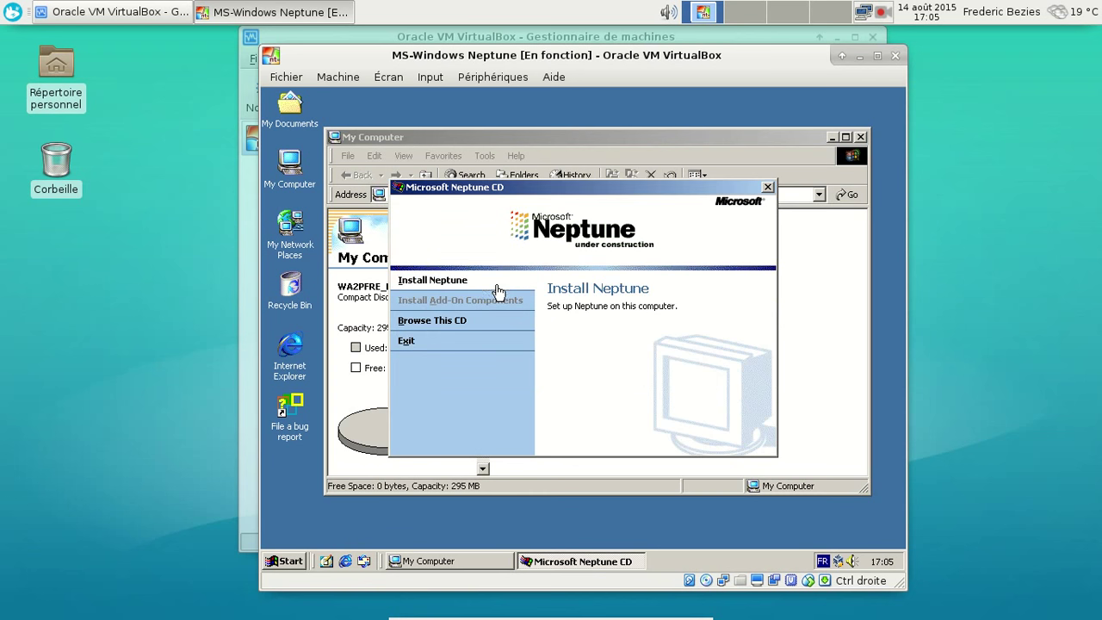
click(456, 324)
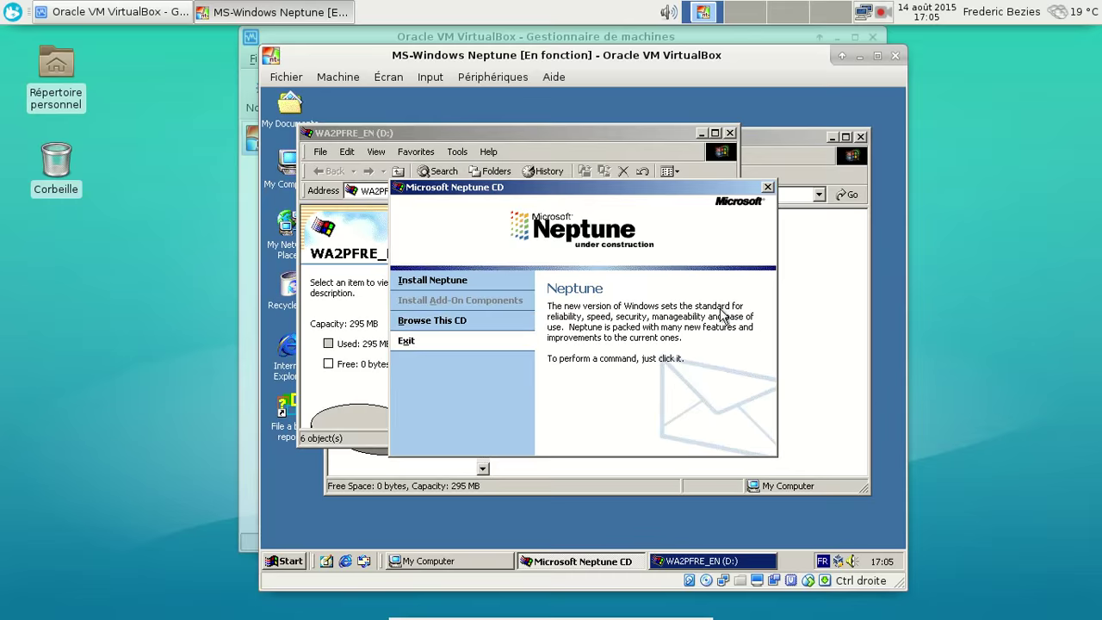
click(768, 188)
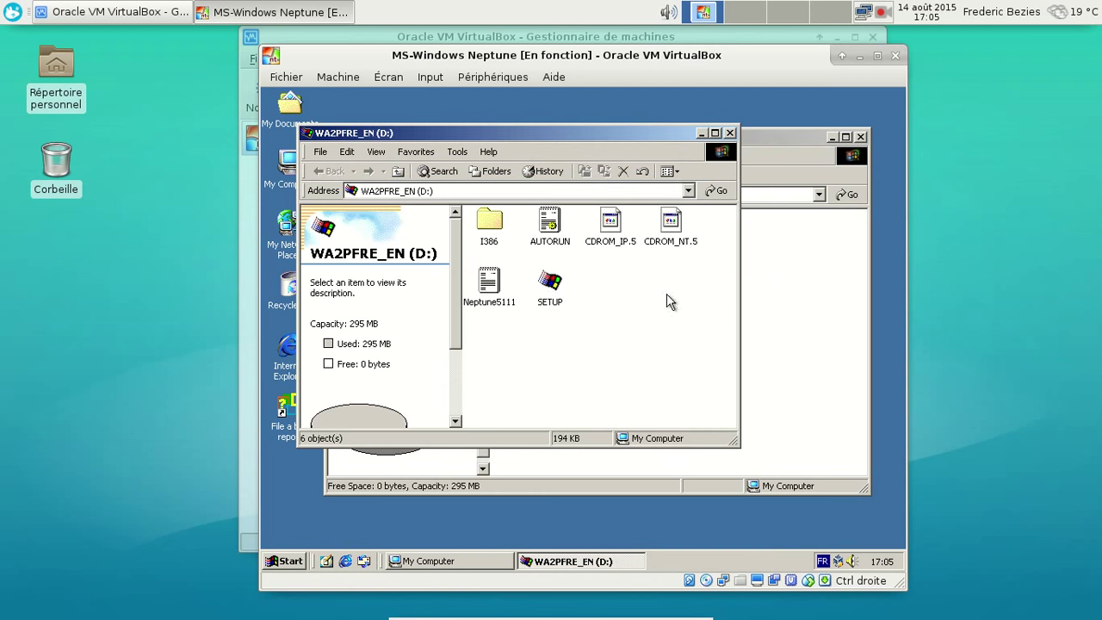
Step: Read through the Neptune5111 text document on the CD, closing the disc window and the document
click(491, 284)
double_click(489, 282)
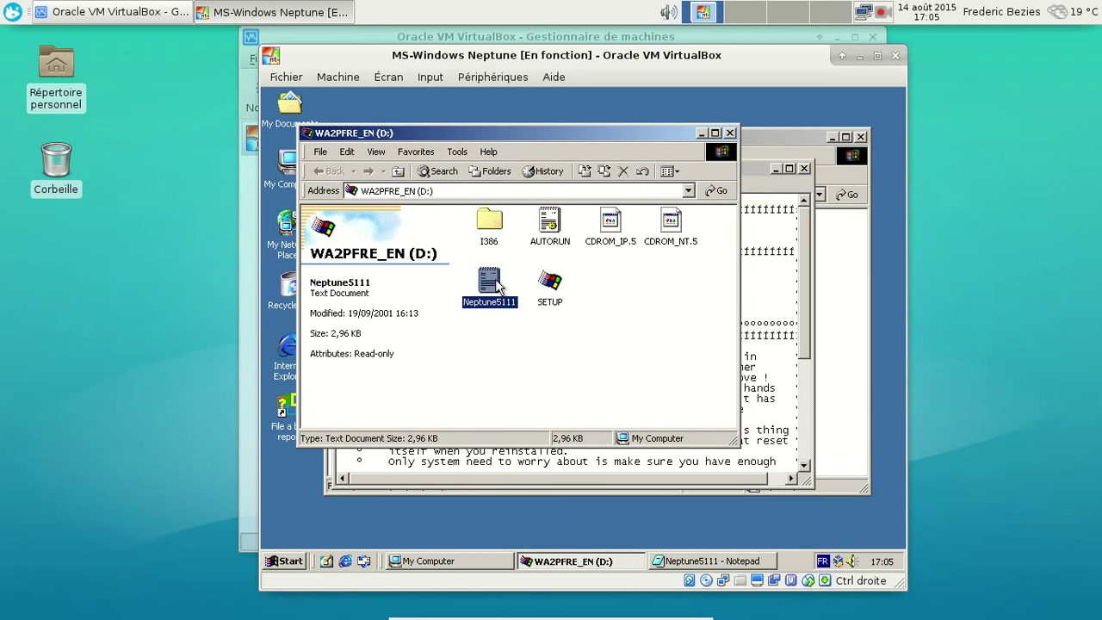
click(729, 132)
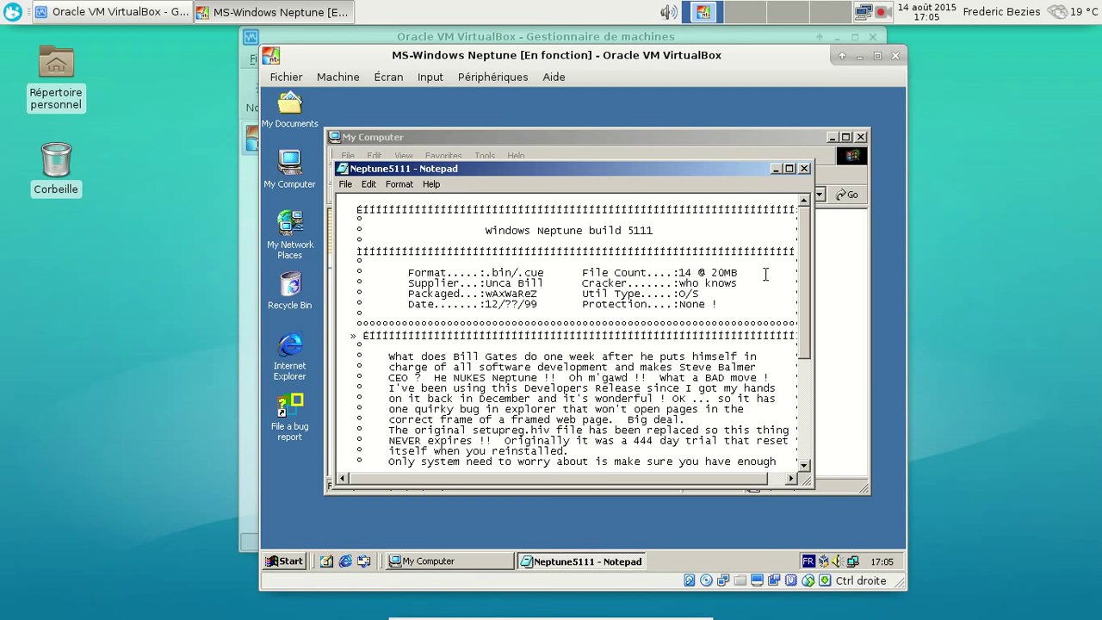
scroll(765, 273, down, 6)
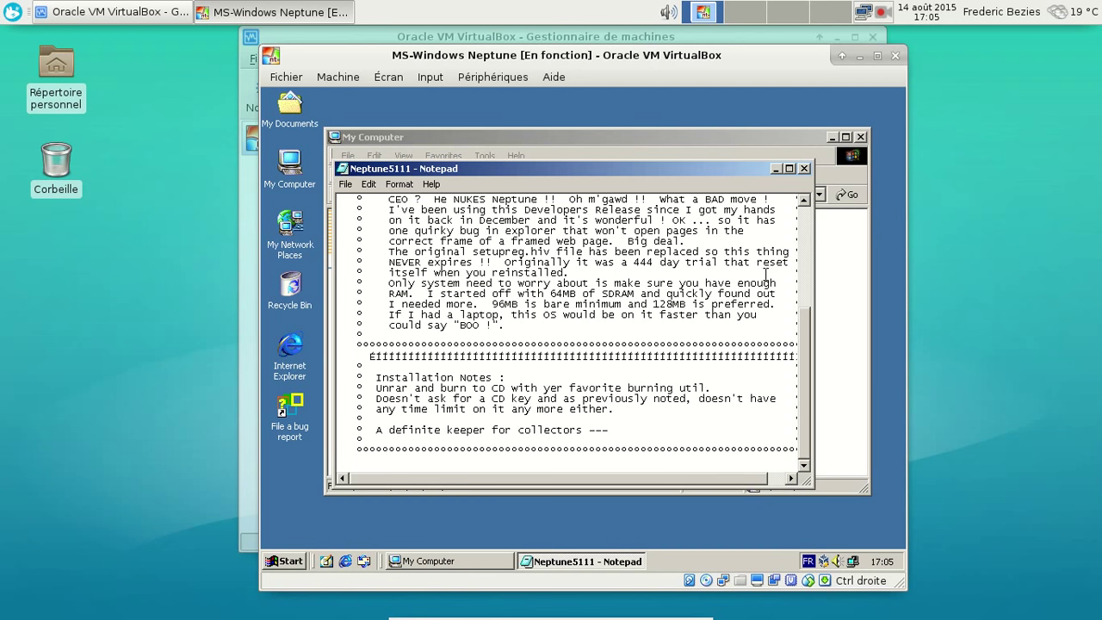
scroll(766, 274, up, 4)
scroll(765, 273, up, 2)
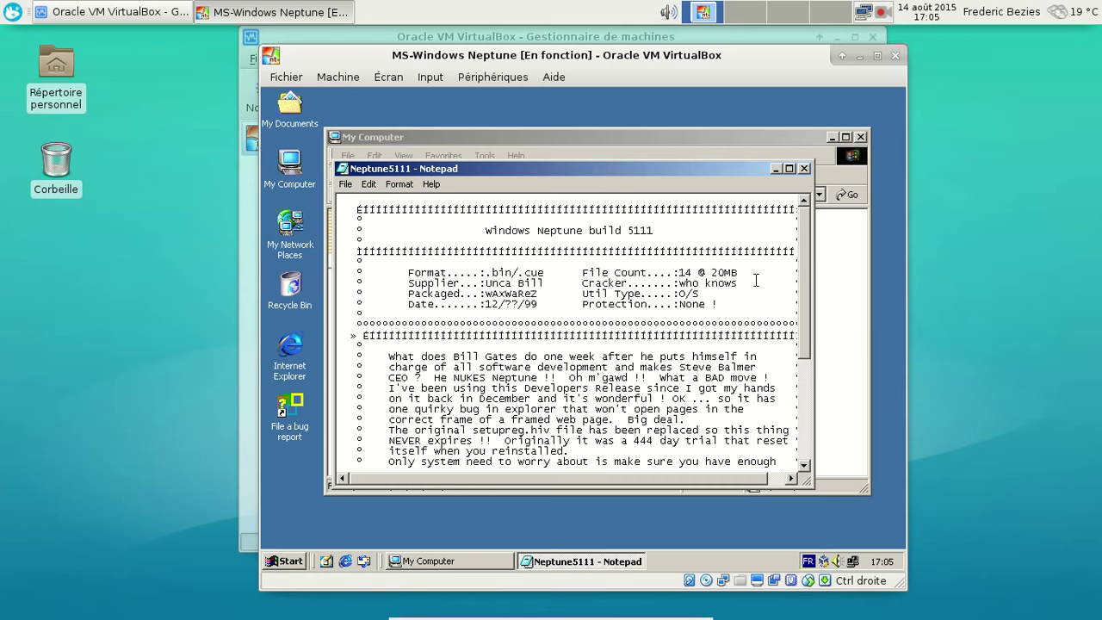
click(803, 169)
click(778, 354)
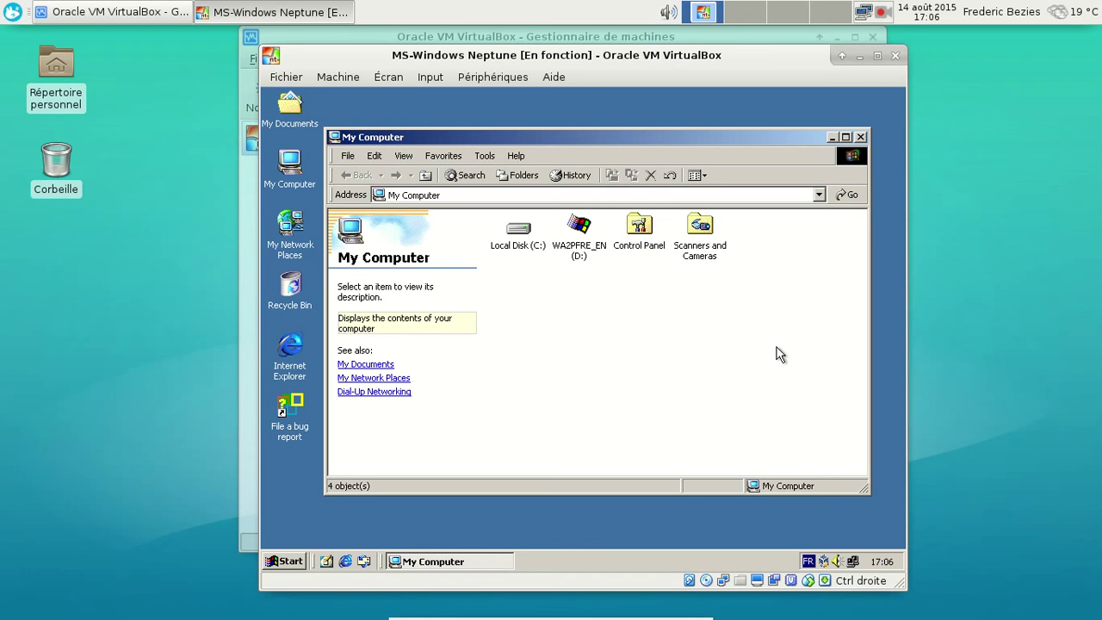
Step: Close My Computer and check the About Windows version information from the My Documents folder, closing both windows
click(860, 137)
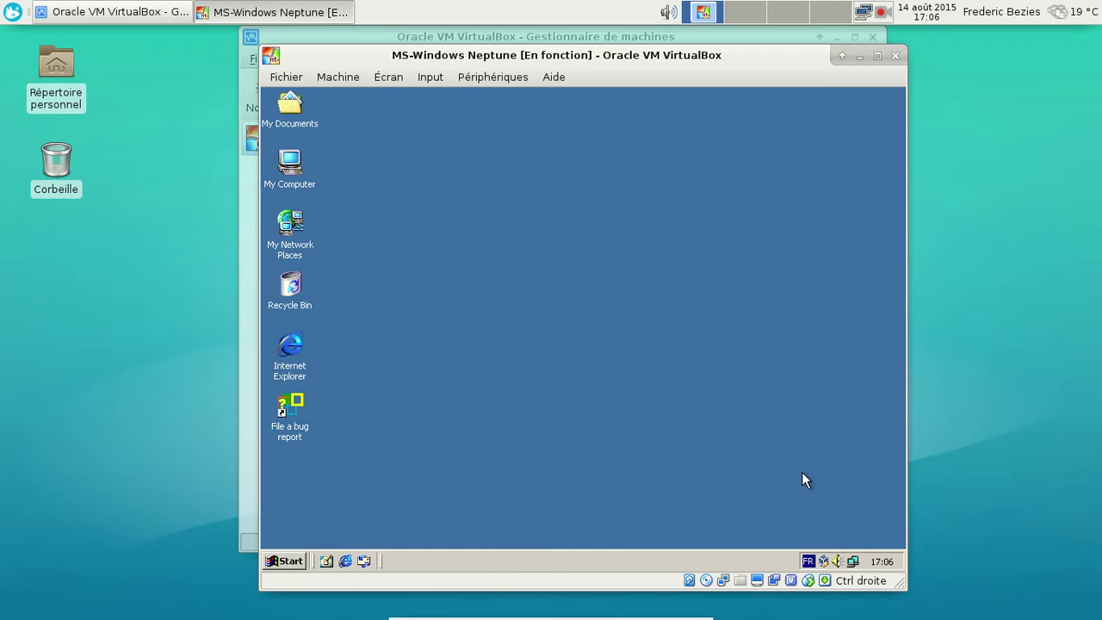
double_click(290, 121)
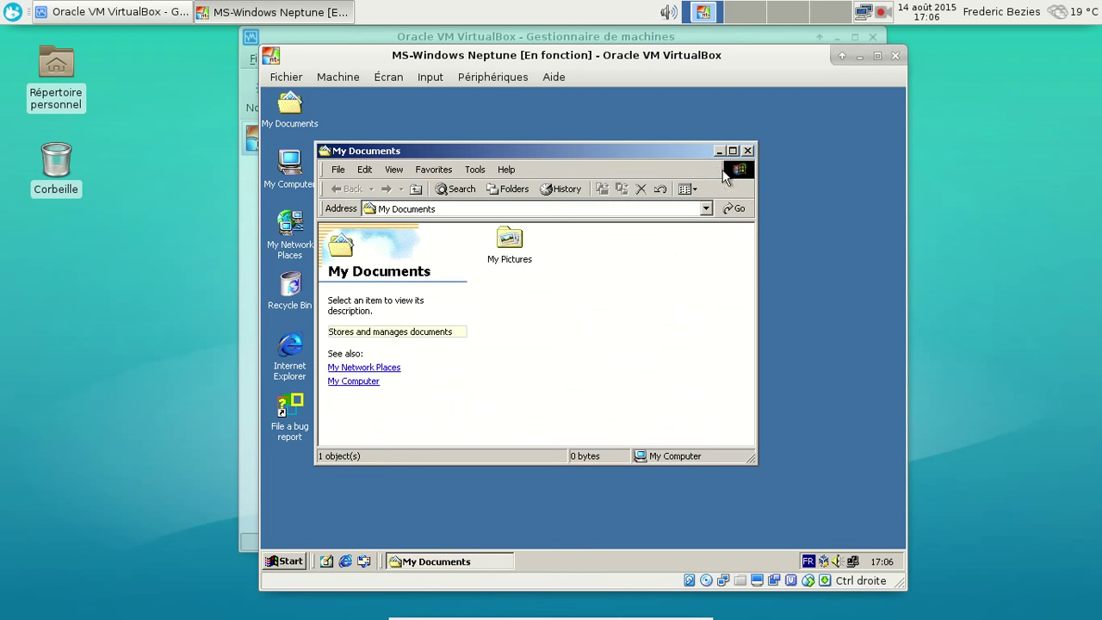
click(513, 168)
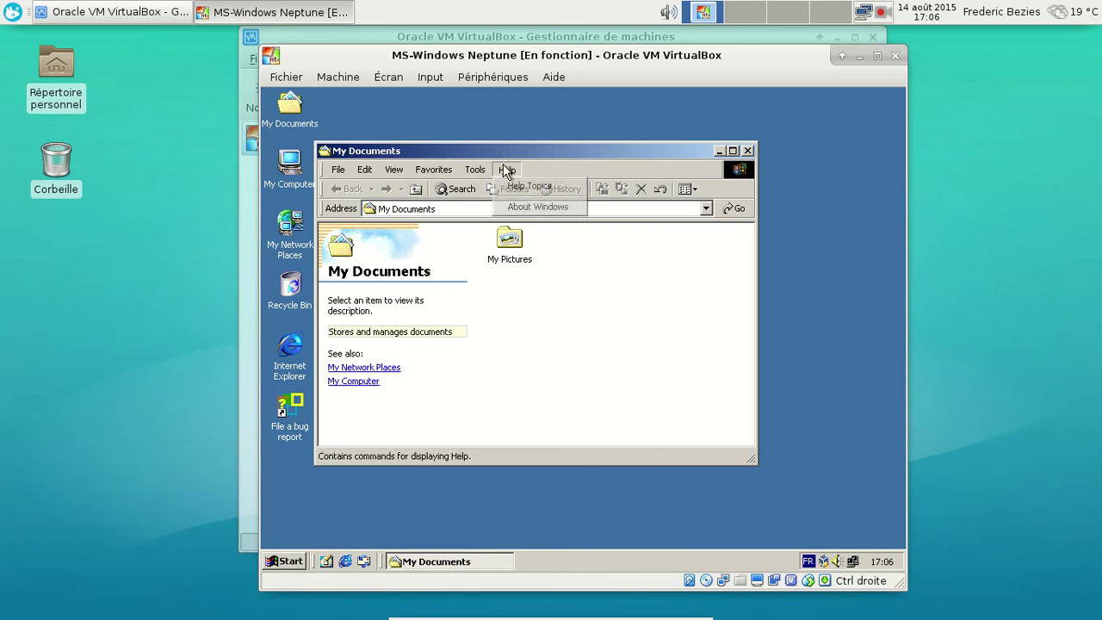
click(537, 207)
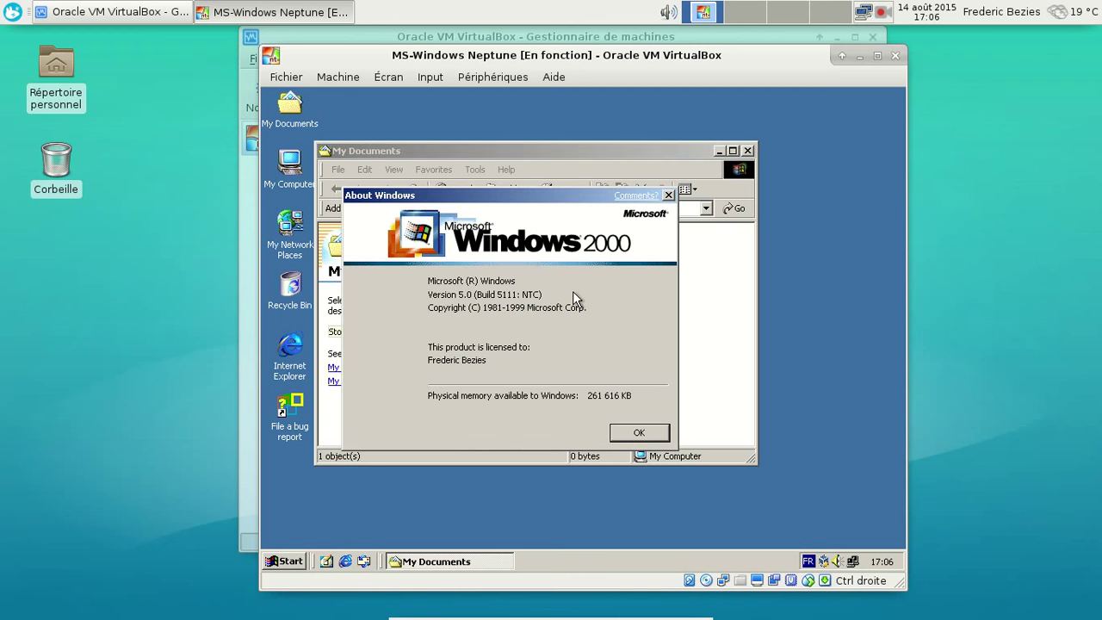
click(643, 432)
click(747, 151)
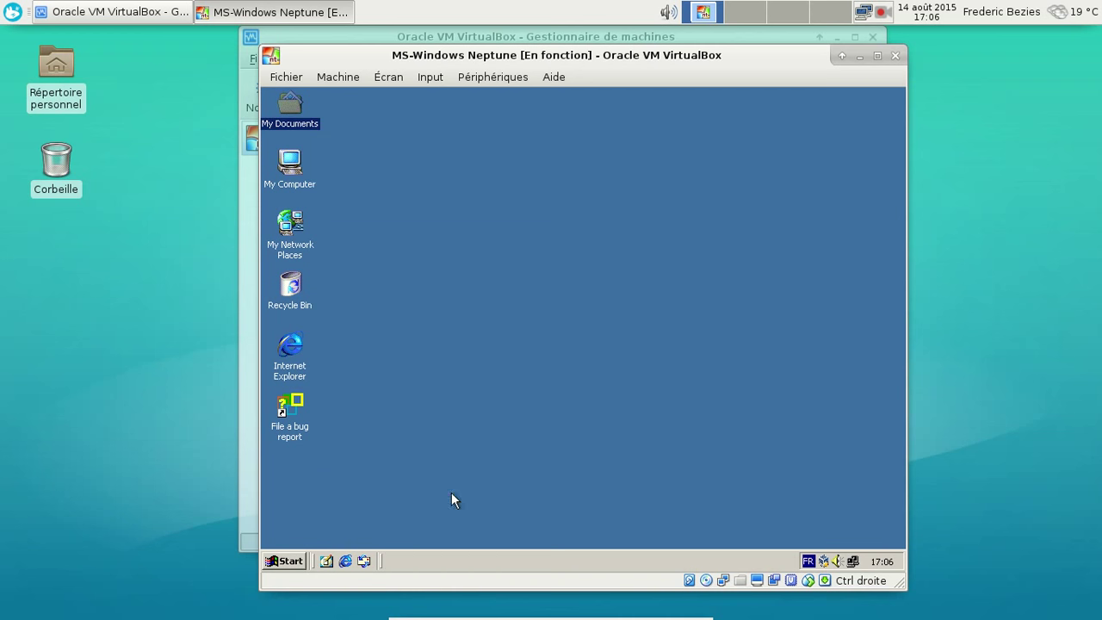
Step: Browse the Accessories program groups, view Getting Started from System Tools, and dismiss its window and the Start button tip
click(301, 558)
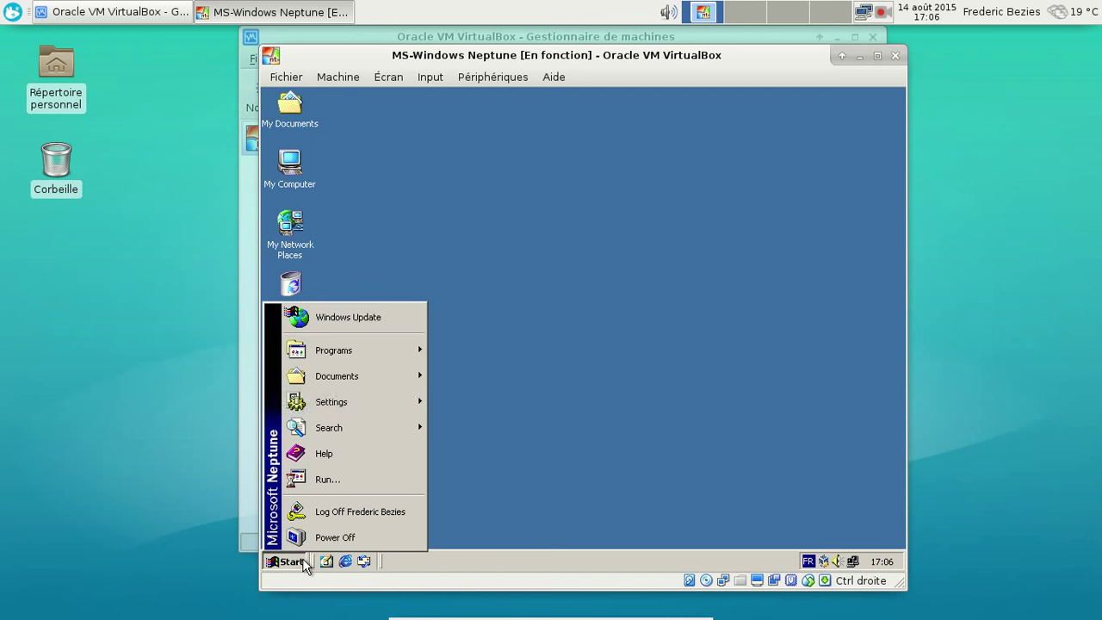
mouse_move(357, 355)
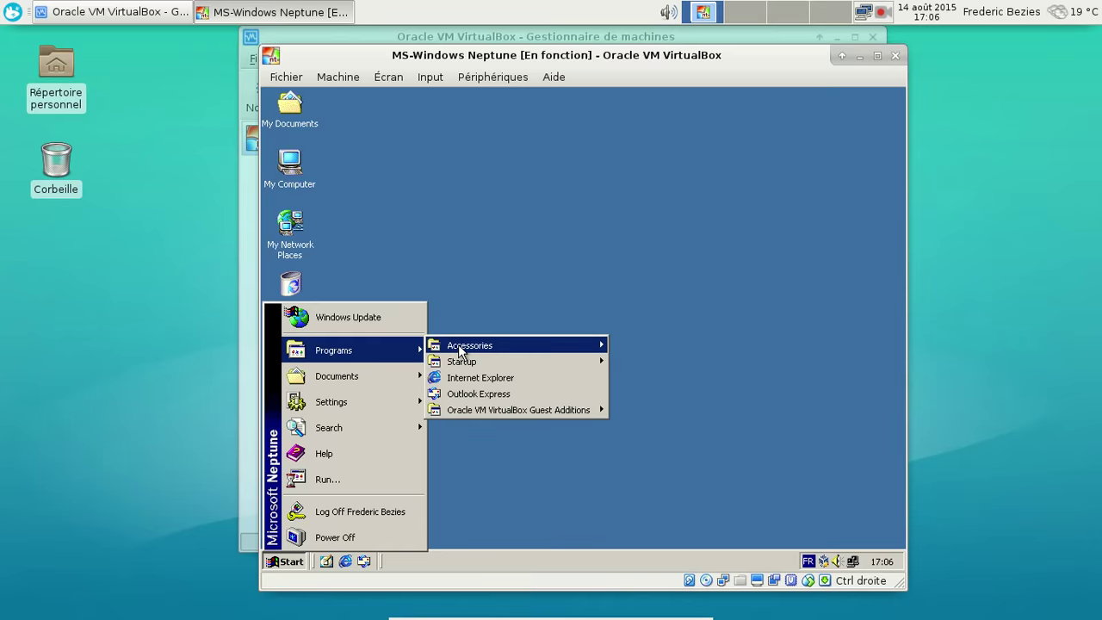
mouse_move(465, 345)
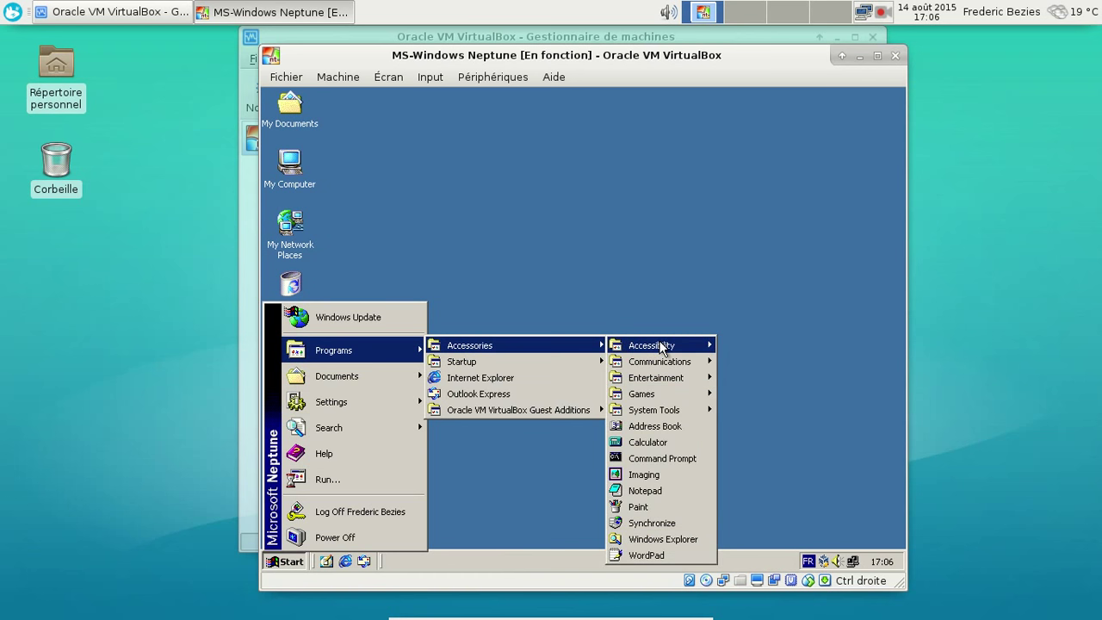
mouse_move(660, 347)
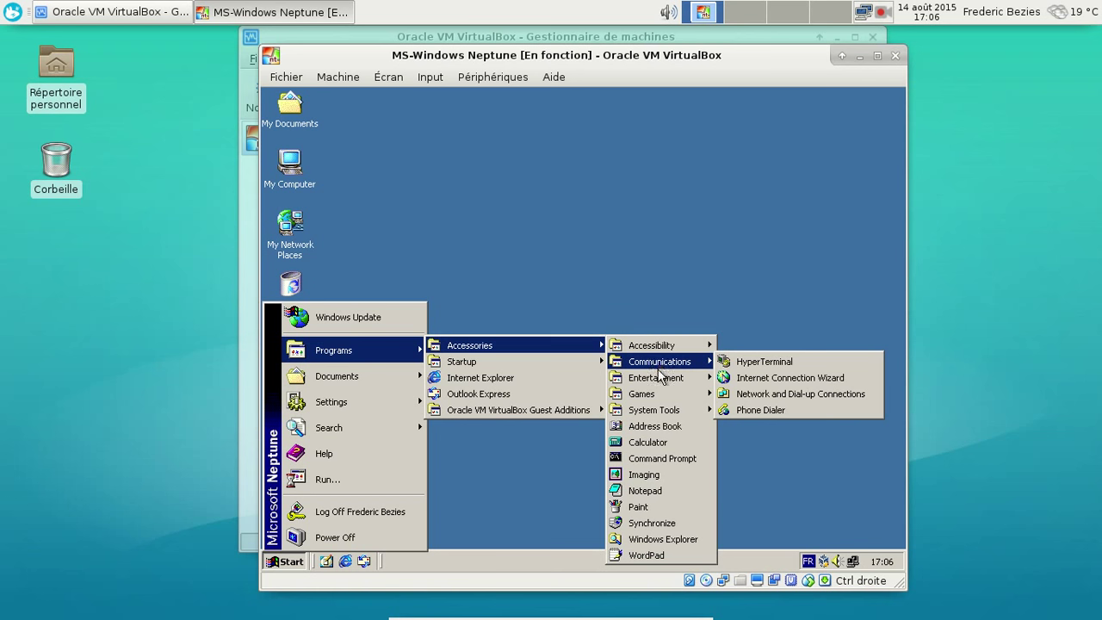
mouse_move(660, 383)
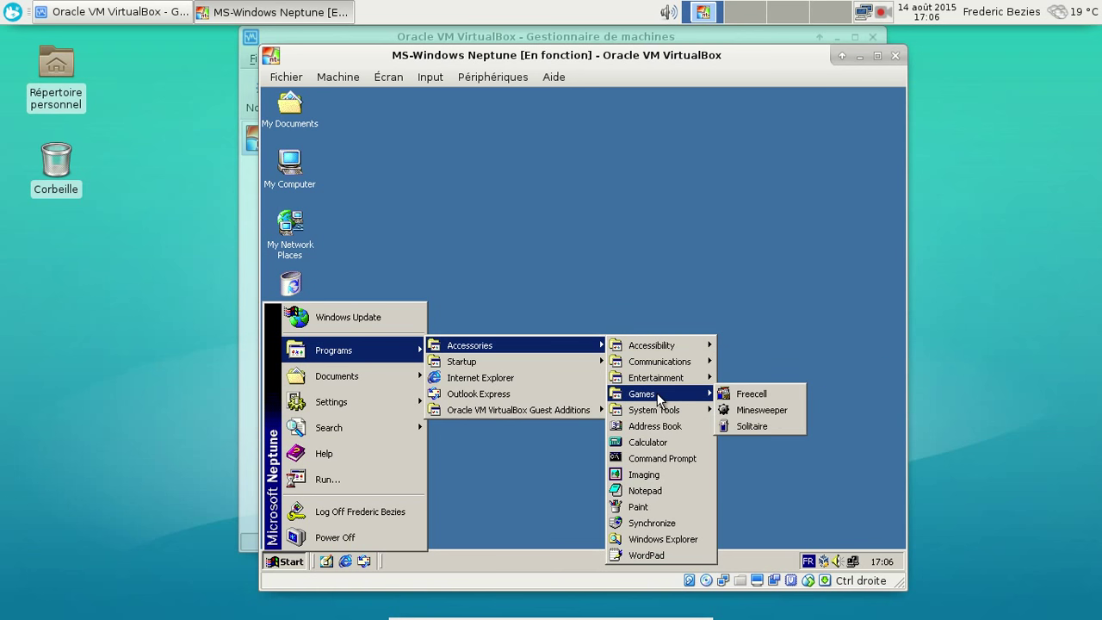
mouse_move(658, 412)
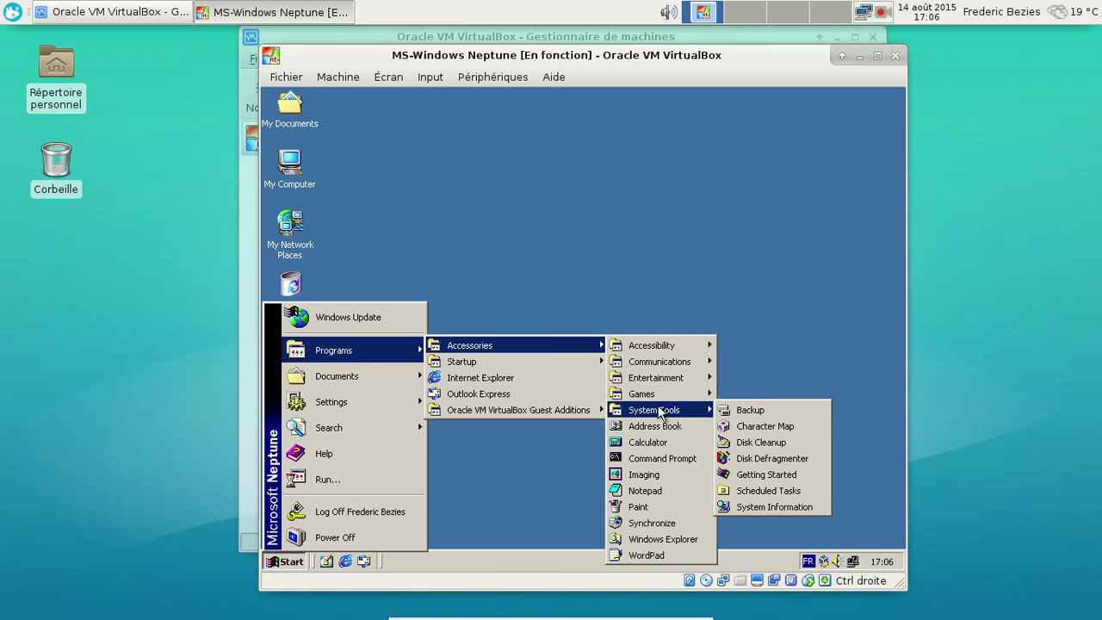
click(767, 474)
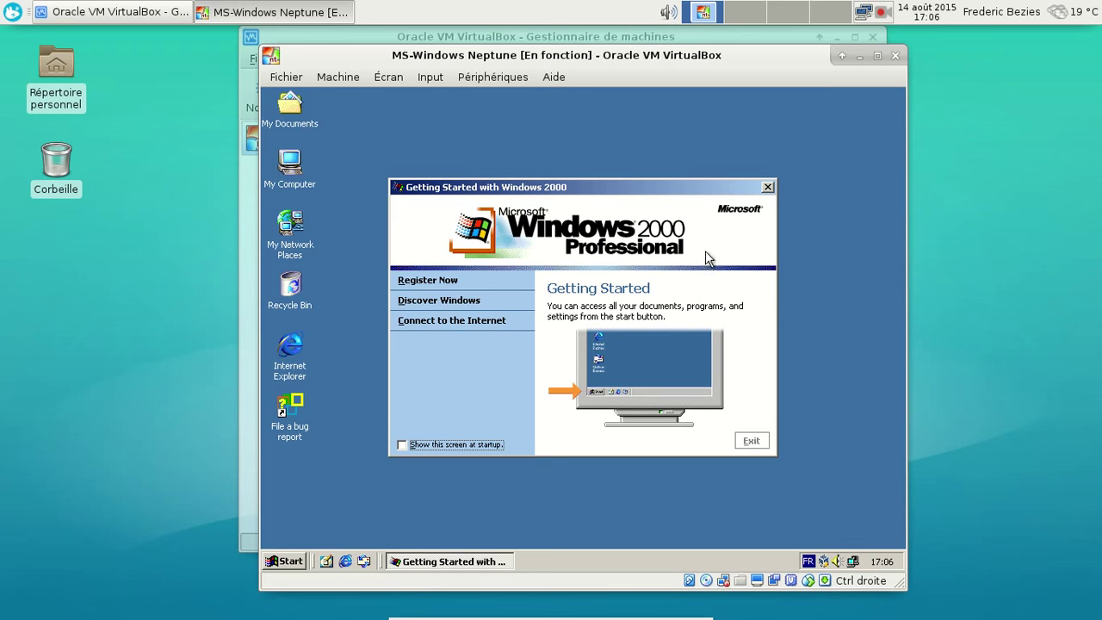
click(763, 189)
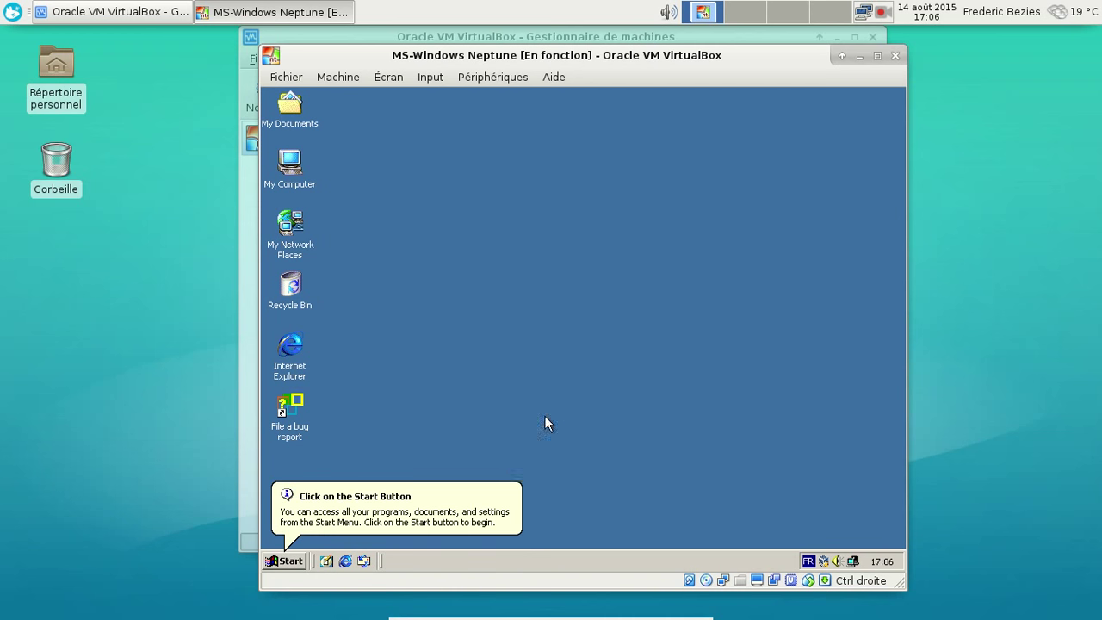
click(492, 504)
Step: Open the Local Area Connection's properties through Network and Dial-up Connections in Control Panel
click(300, 565)
mouse_move(341, 410)
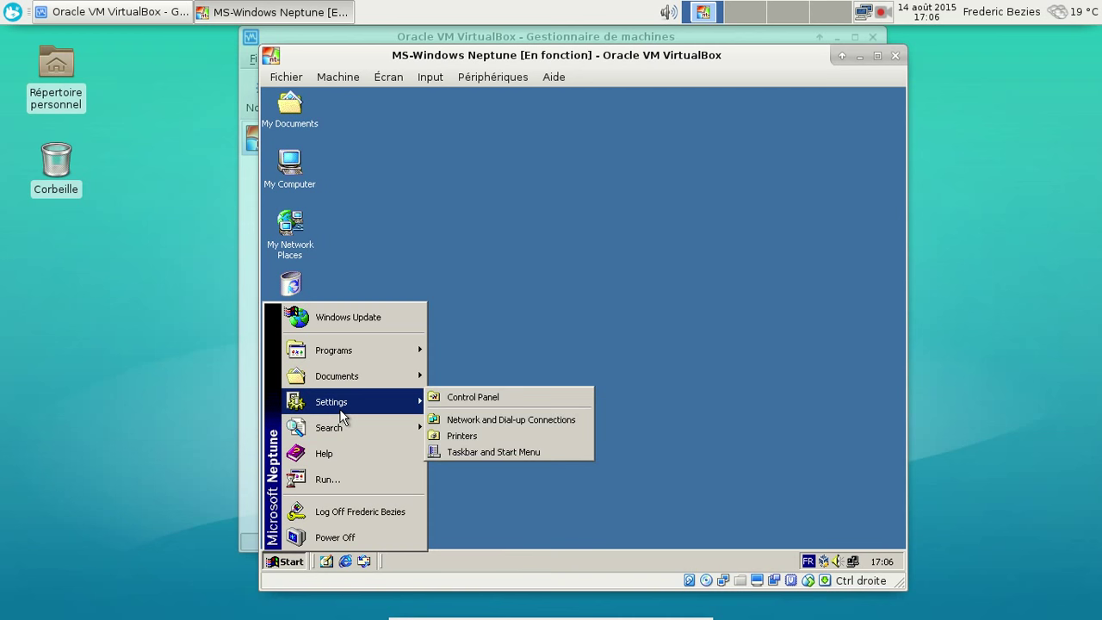
click(498, 398)
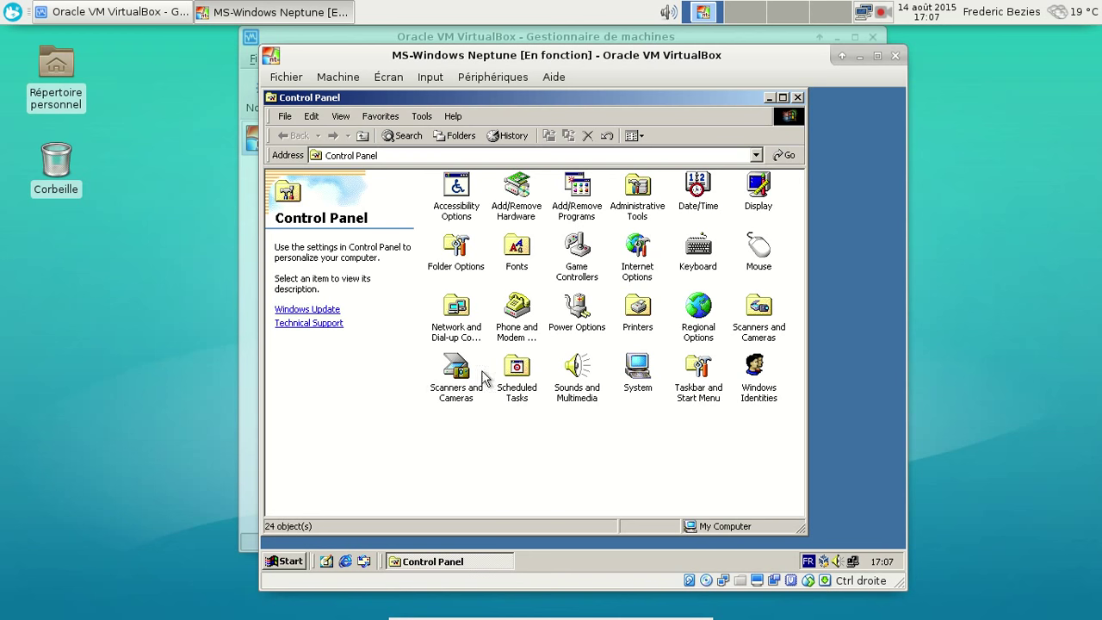
double_click(471, 335)
click(516, 190)
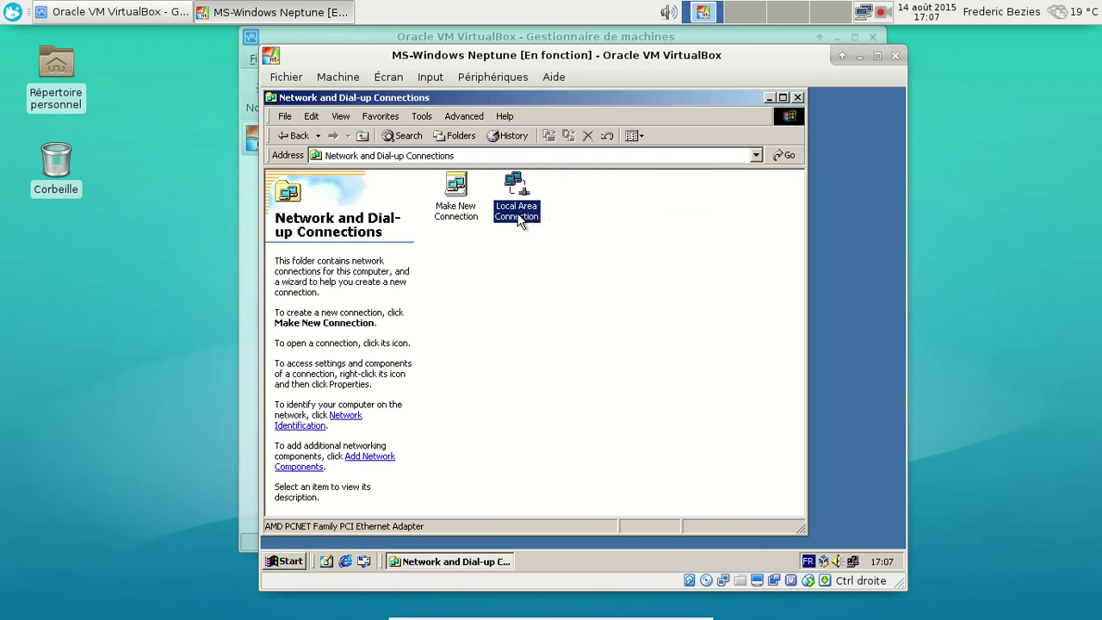
right_click(519, 193)
click(540, 304)
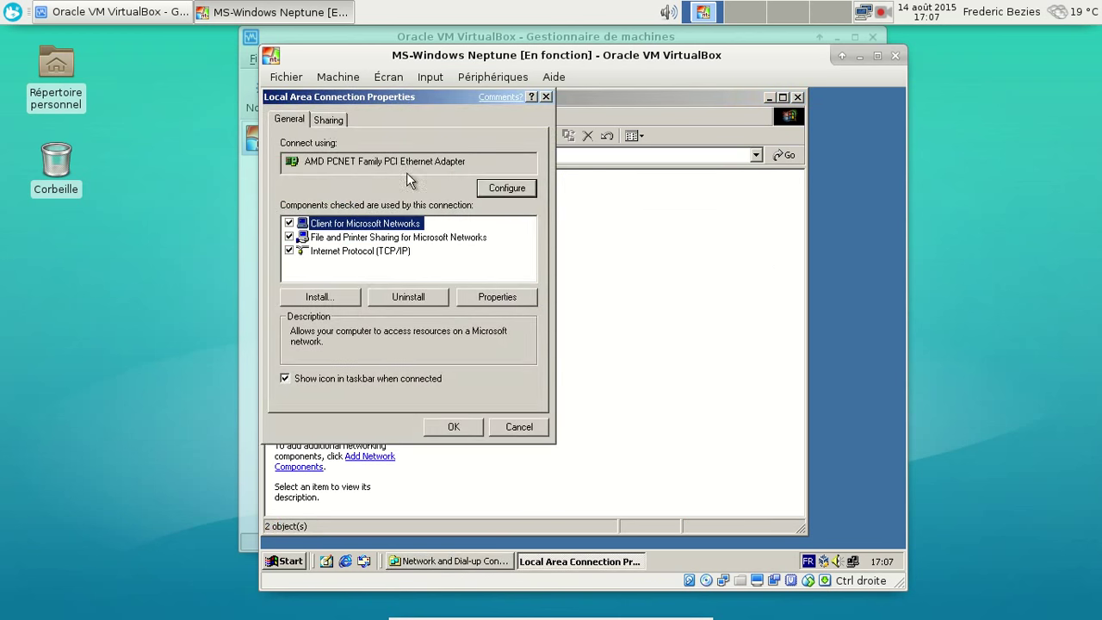
Step: Enable Firewall mode for the Local Area Connection and review the services in its Internet Connection Sharing settings
click(330, 124)
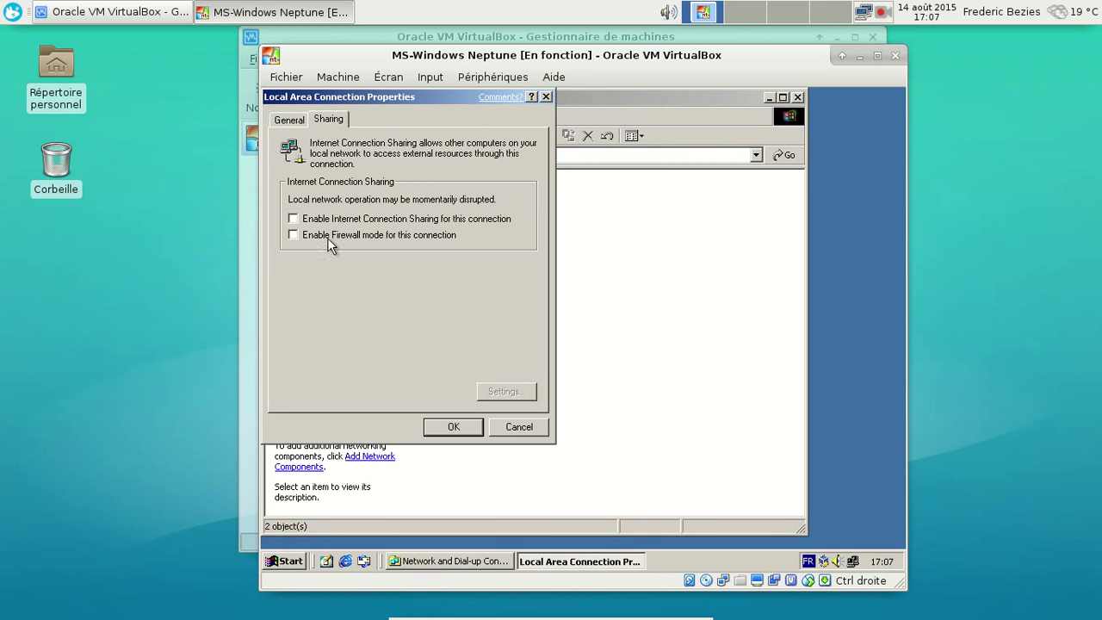
click(420, 239)
click(505, 390)
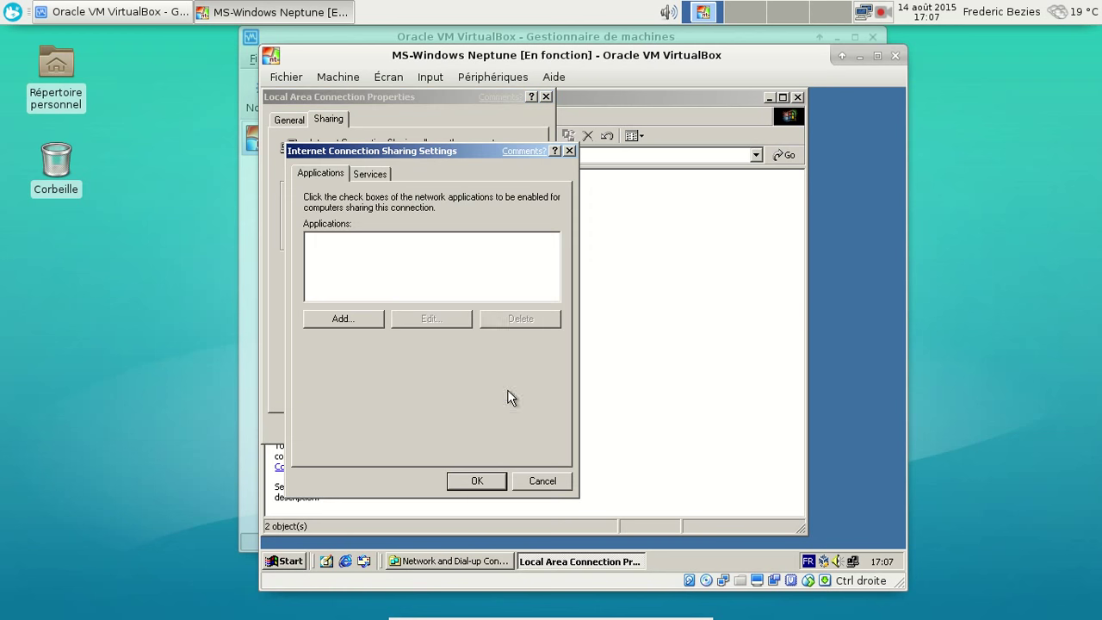
drag(428, 155, 636, 189)
click(579, 201)
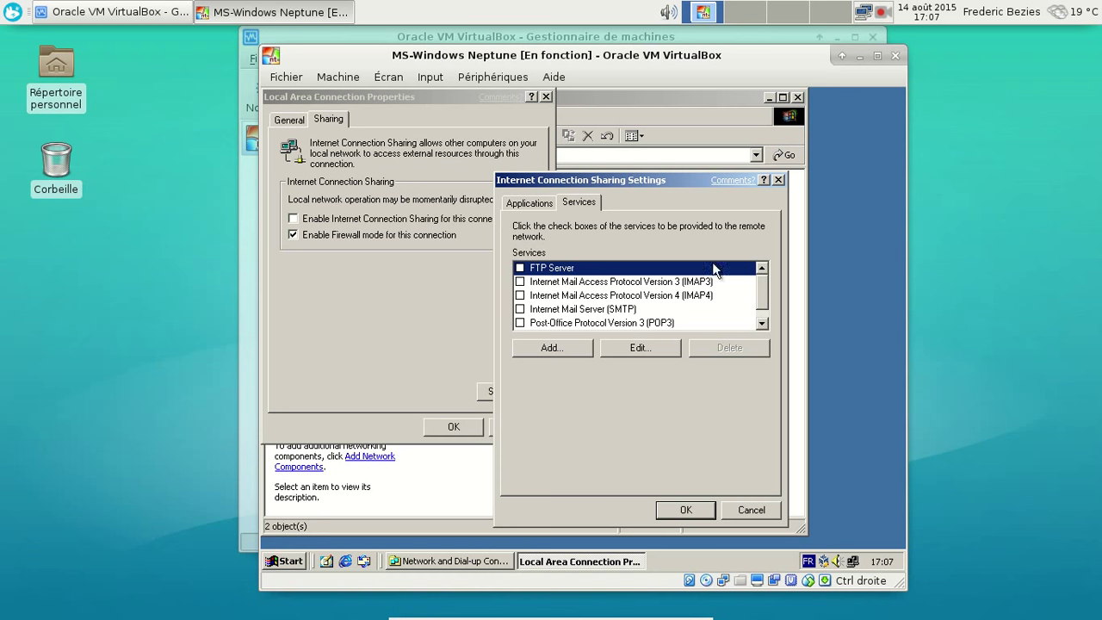
click(762, 323)
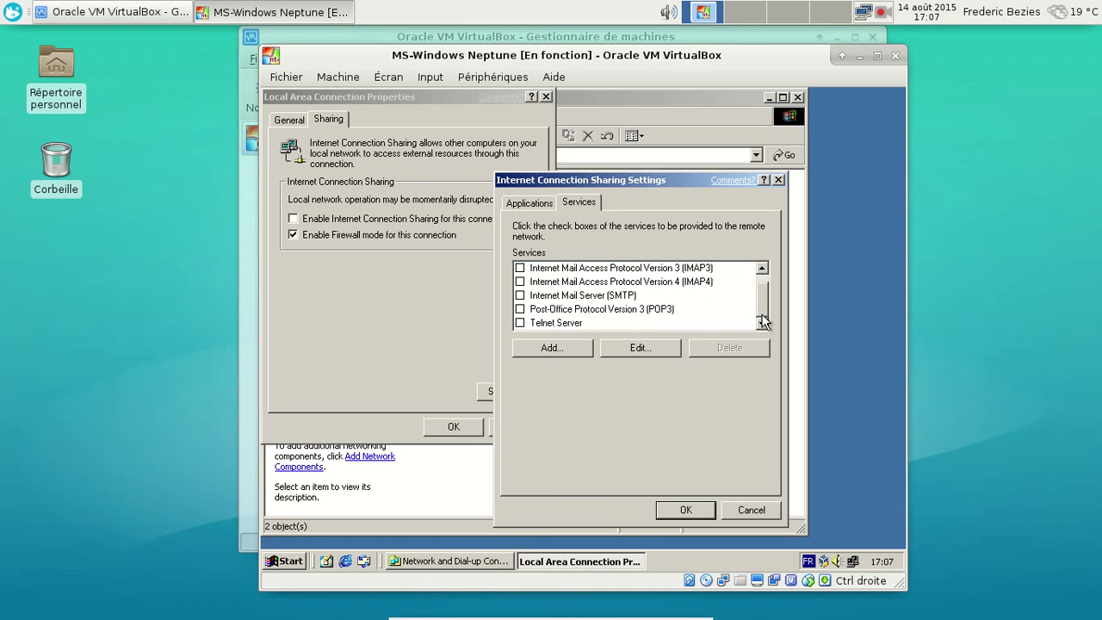
scroll(762, 320, up, 1)
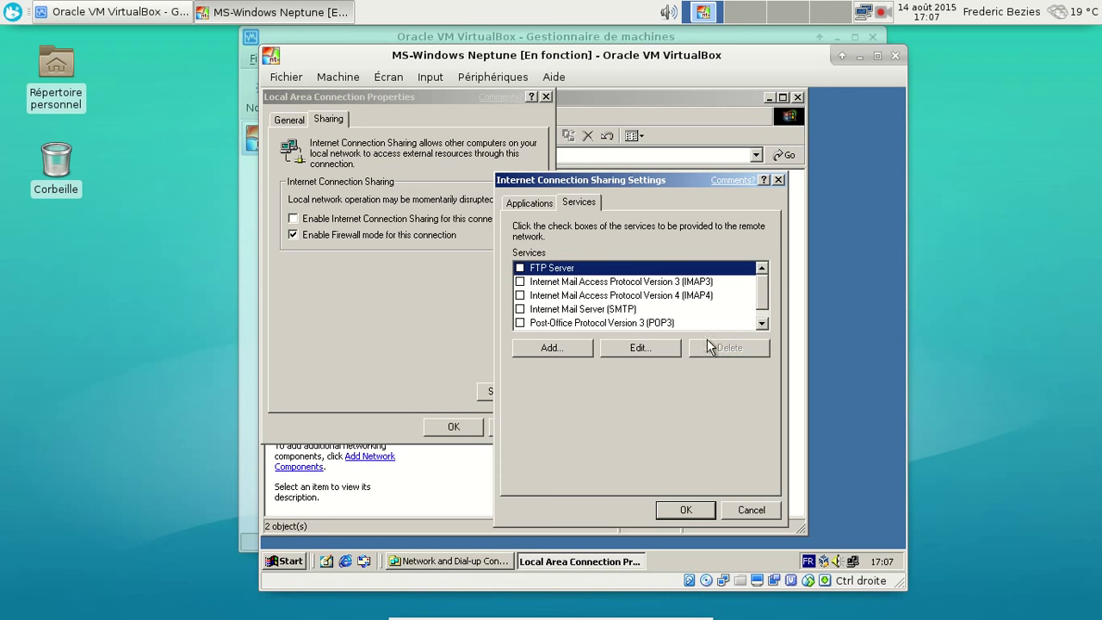
Step: Discard the sharing settings and turn Firewall mode off for the connection, closing its properties and the connections window
click(738, 509)
click(401, 236)
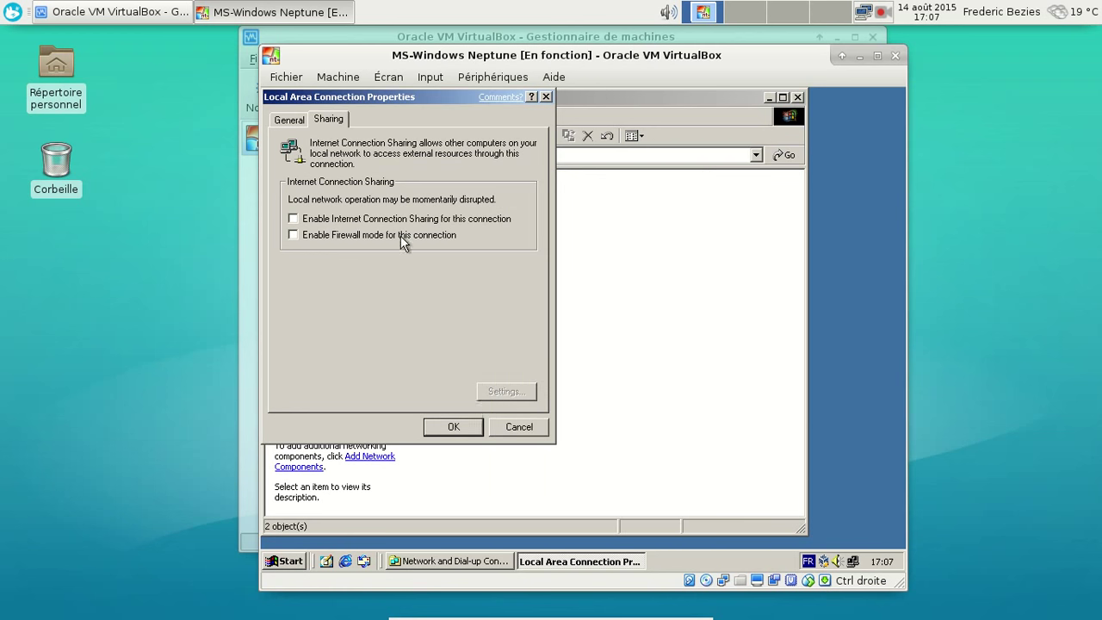
click(457, 427)
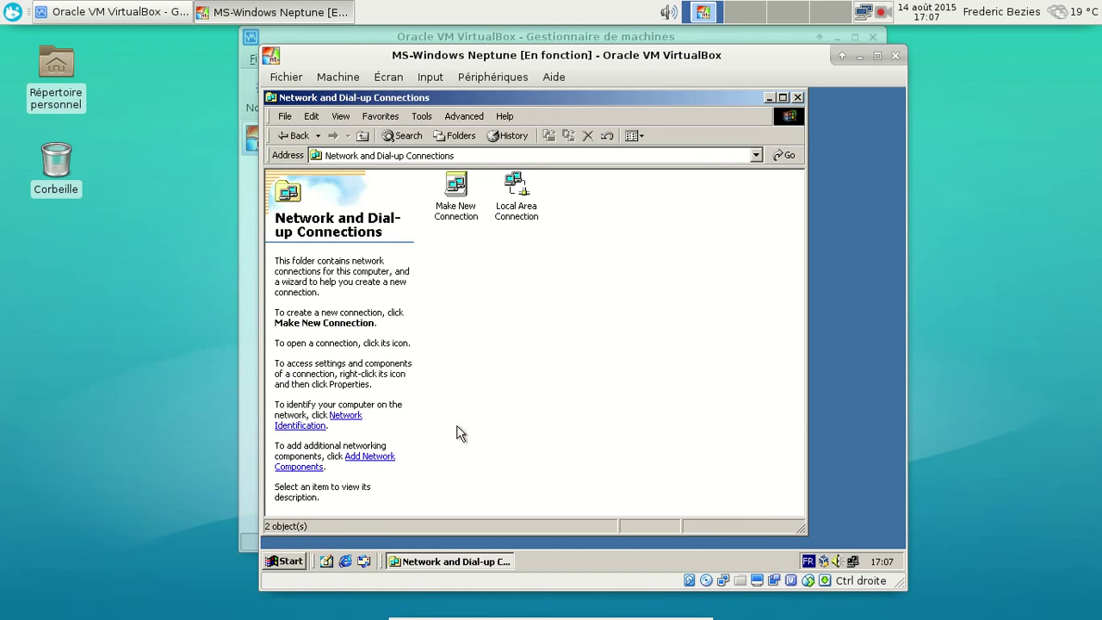
click(796, 97)
Step: Launch Internet Explorer, dismiss the page error, and check the browser's version information before closing it
click(295, 362)
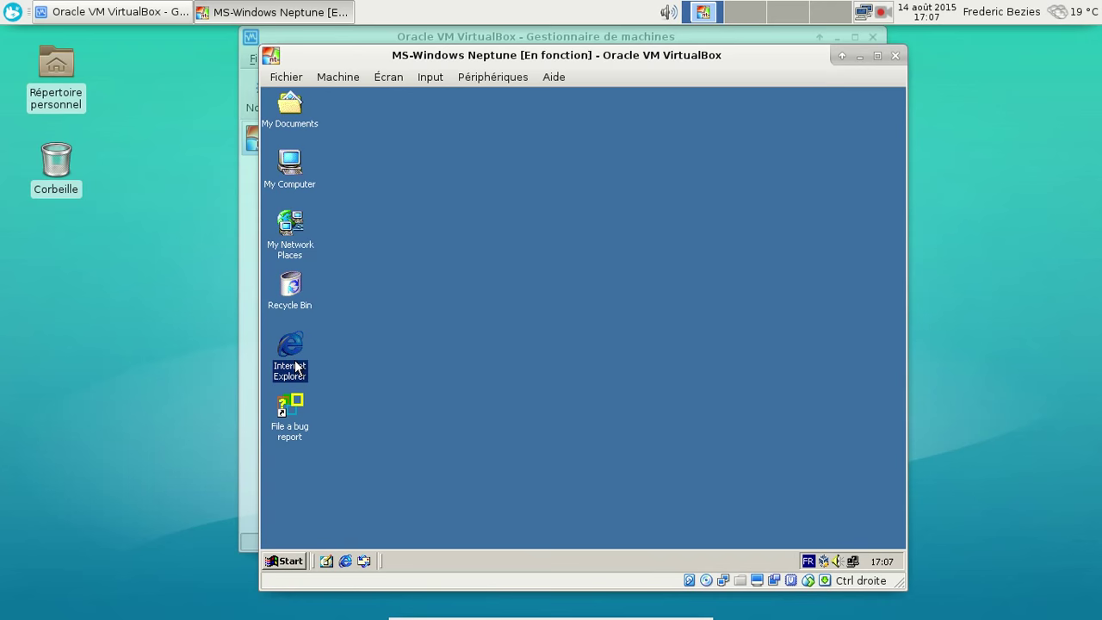
double_click(295, 362)
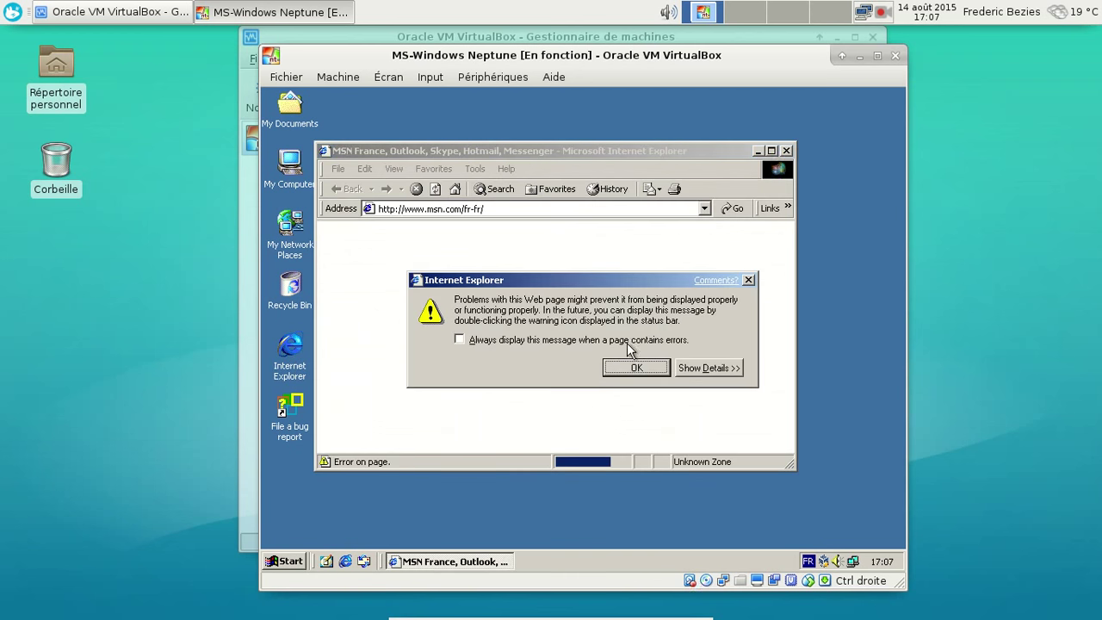
click(635, 368)
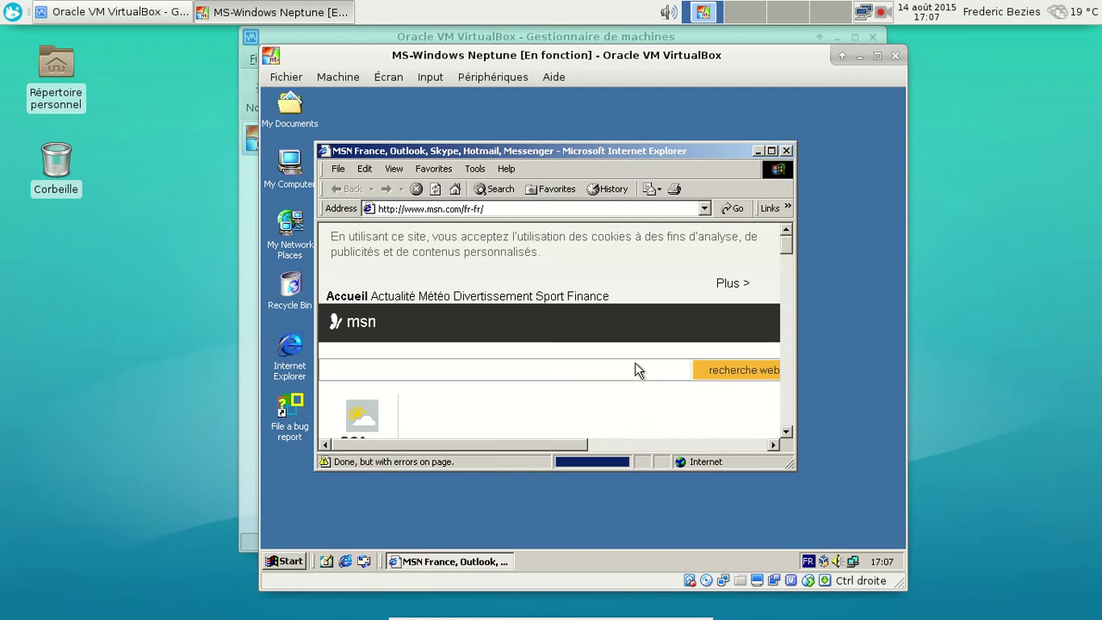
click(507, 168)
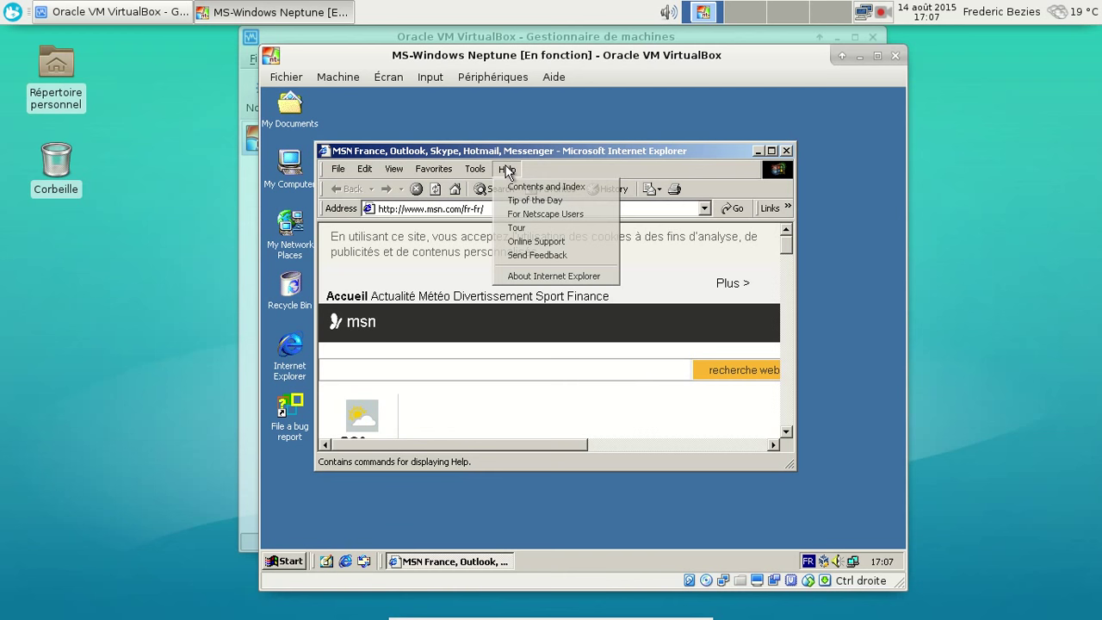
click(563, 278)
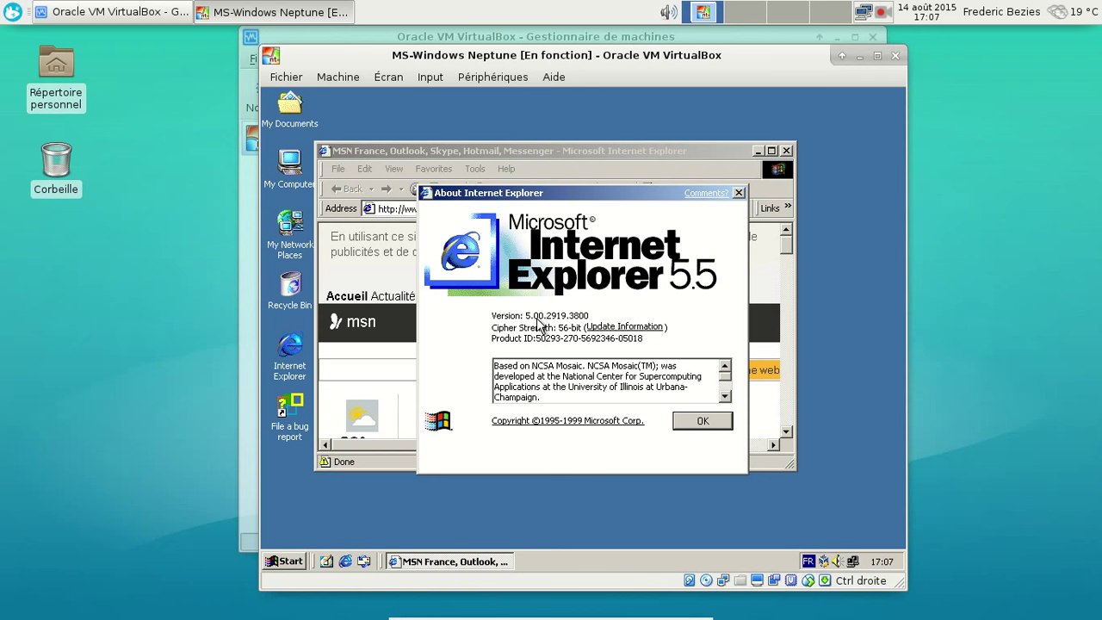
click(738, 193)
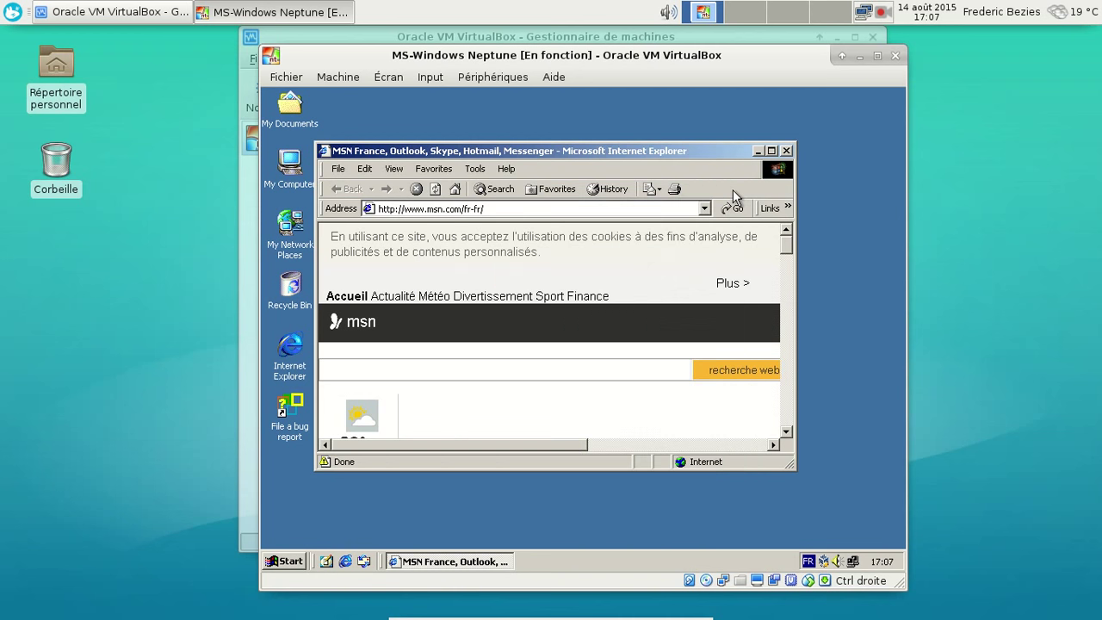
click(786, 151)
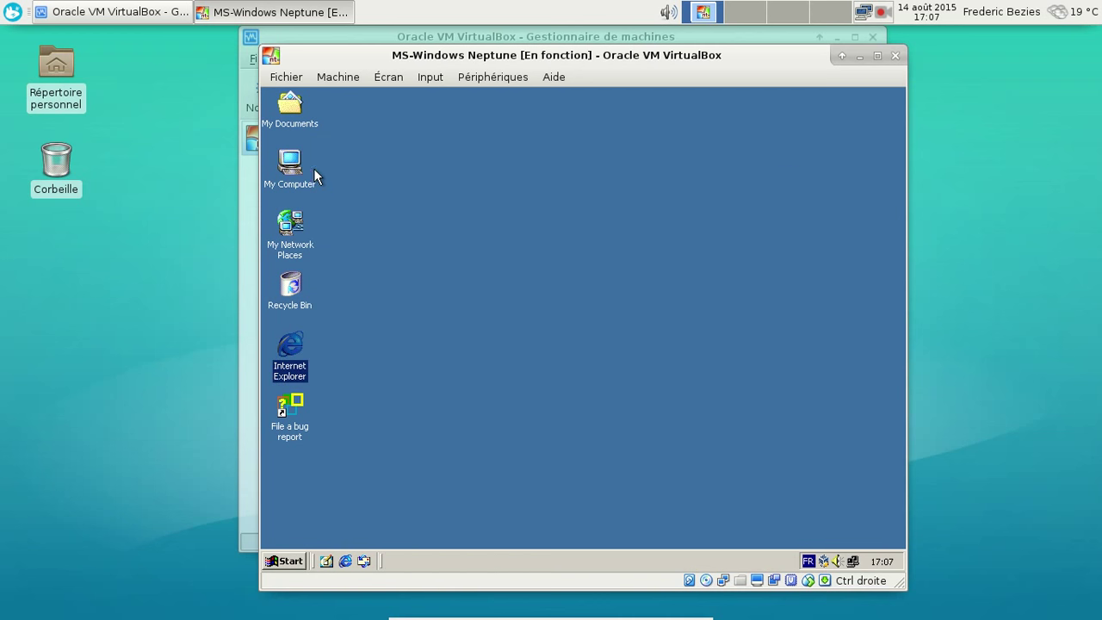
Step: Turn on Display Administrative Tools in the advanced Taskbar and Start Menu properties and apply the change
click(293, 561)
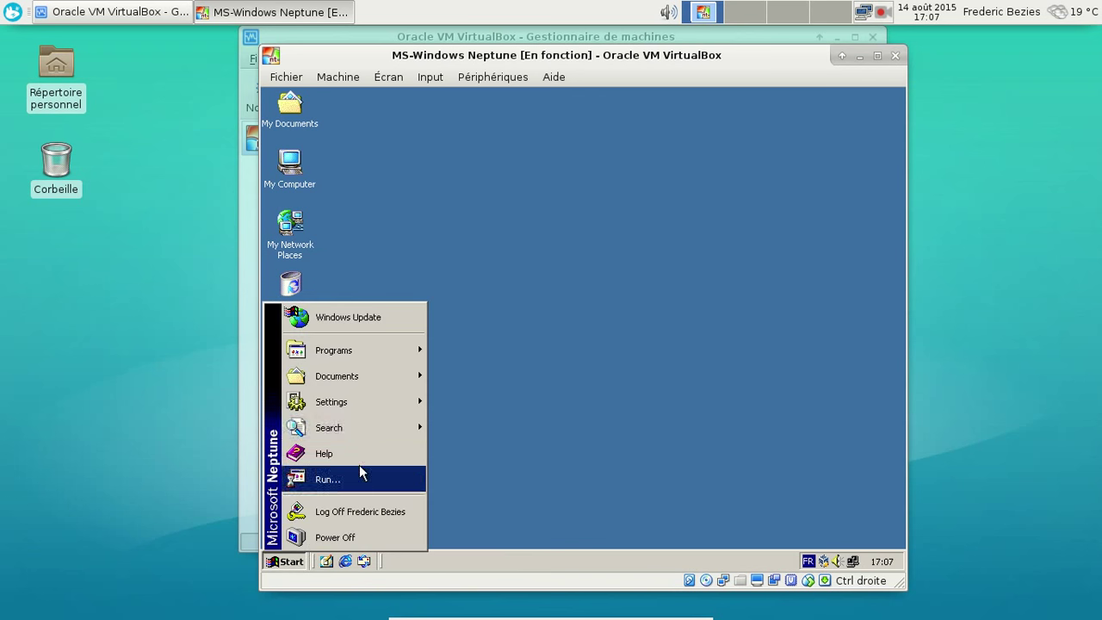
mouse_move(363, 409)
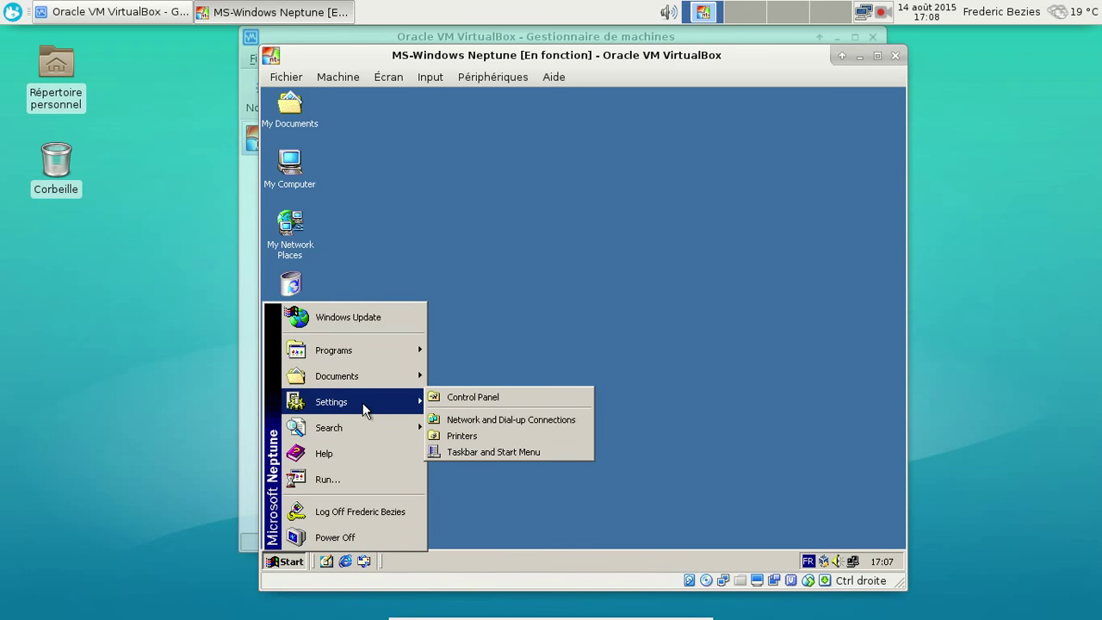
click(480, 448)
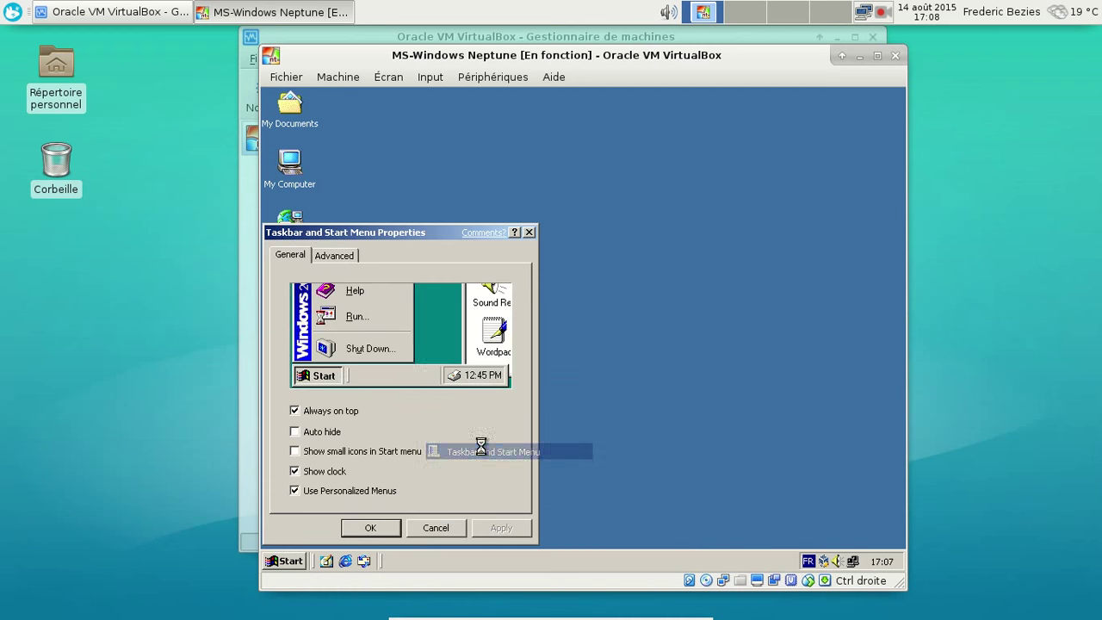
click(348, 257)
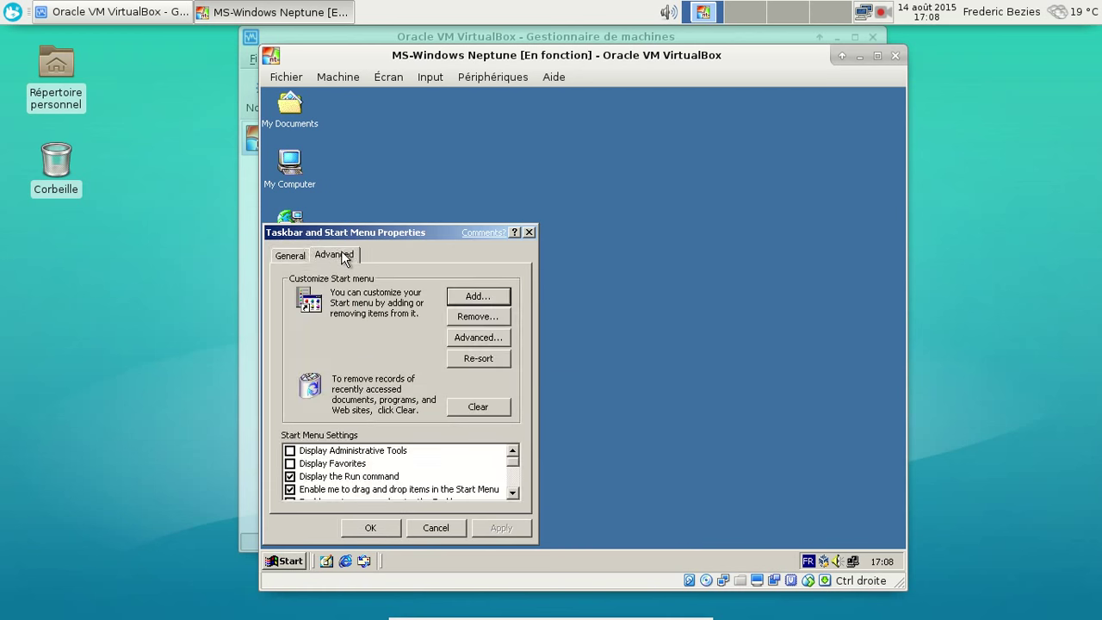
click(302, 258)
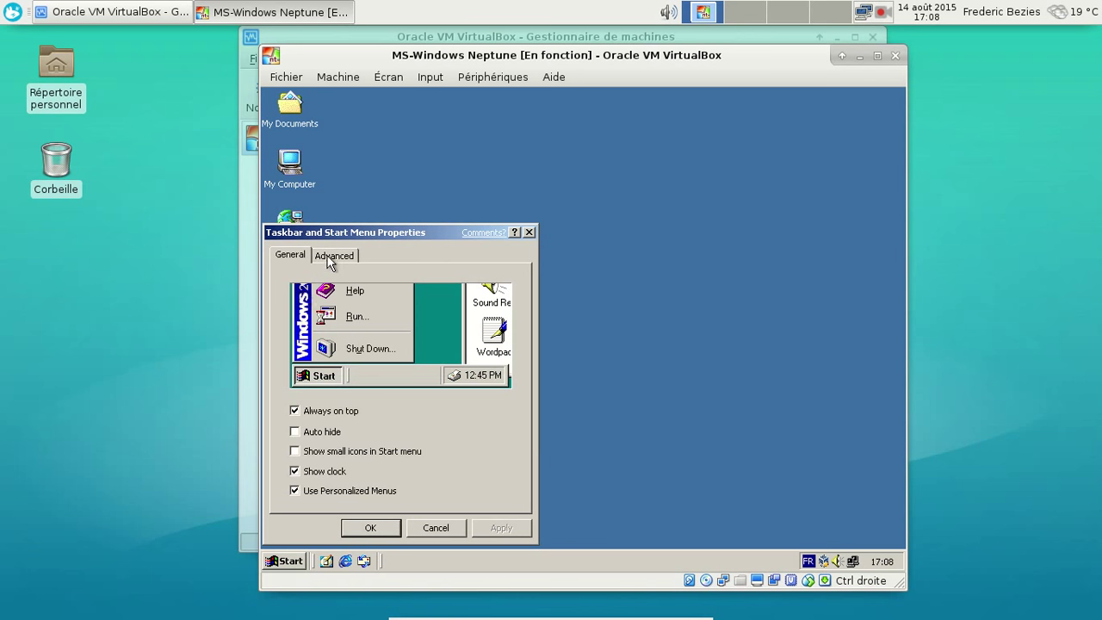
click(327, 260)
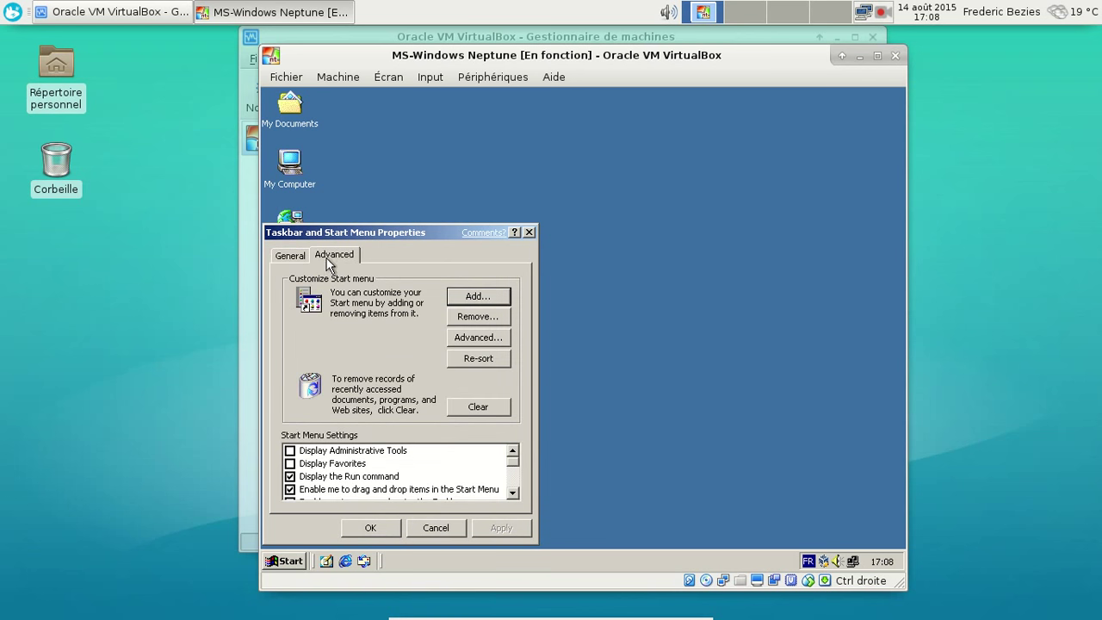
click(308, 450)
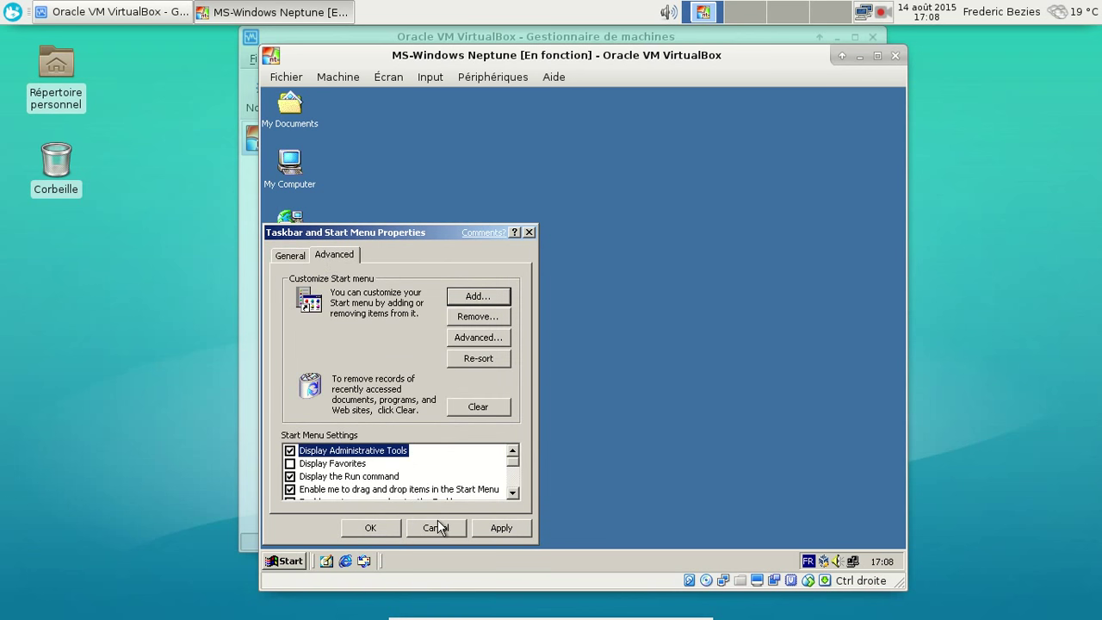
click(512, 528)
click(355, 526)
Step: Browse the Accessories program groups, open System Information, review the System Summary and close it
click(282, 560)
mouse_move(361, 352)
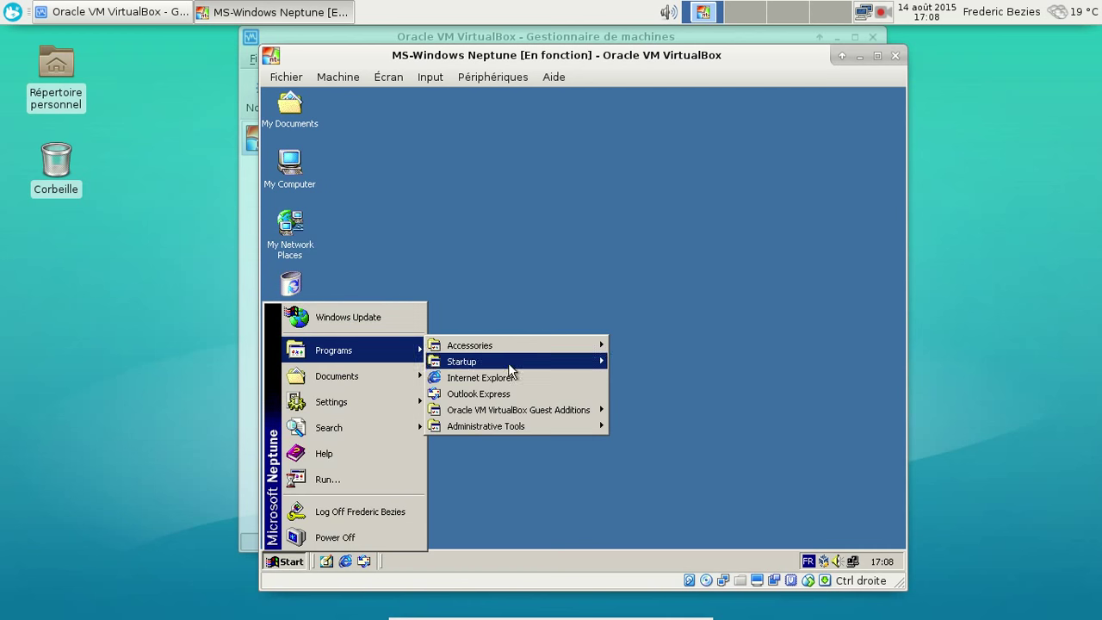
mouse_move(517, 426)
mouse_move(524, 347)
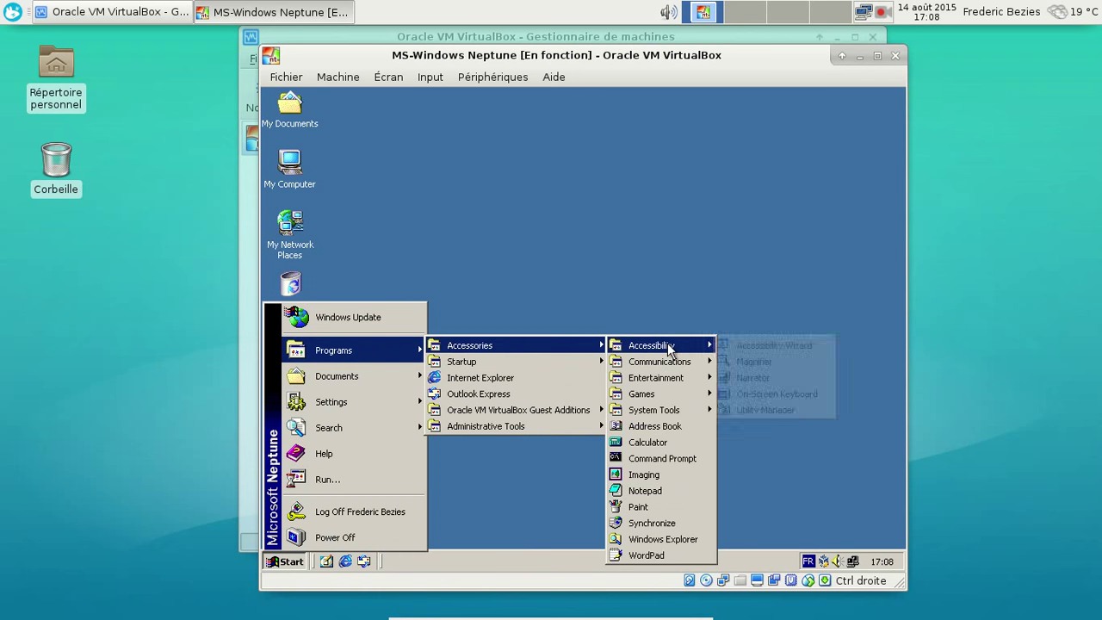
mouse_move(670, 362)
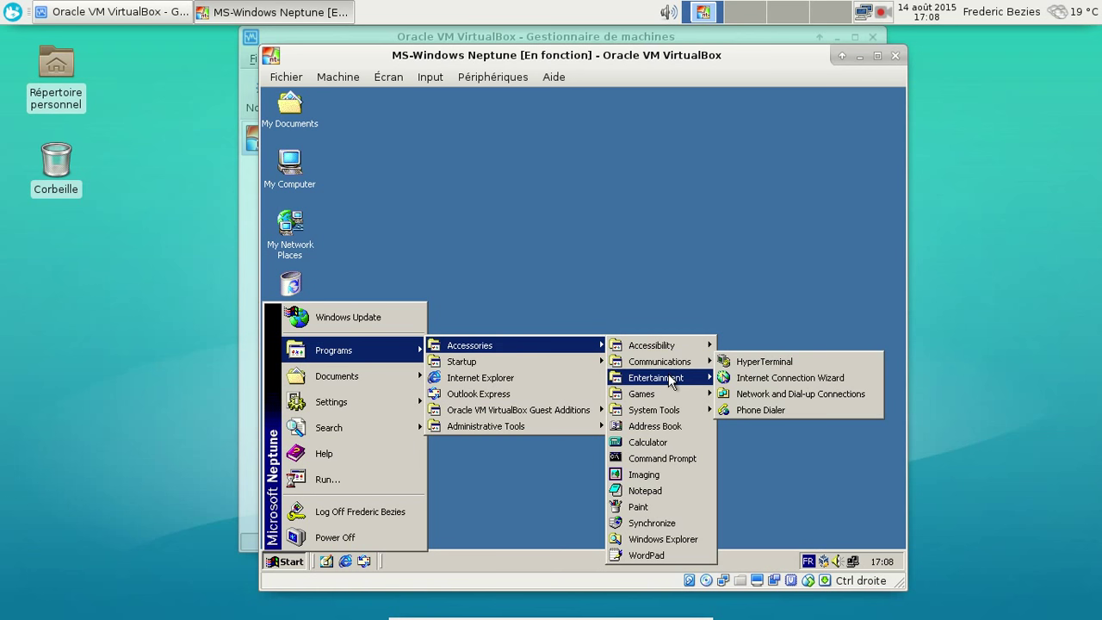
mouse_move(663, 398)
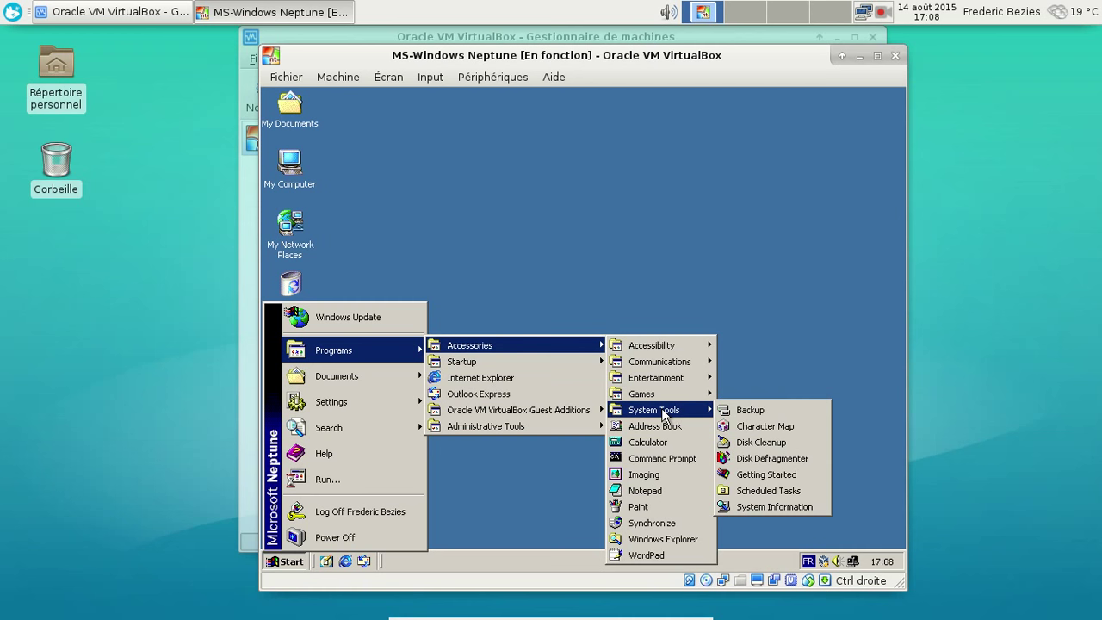
click(785, 506)
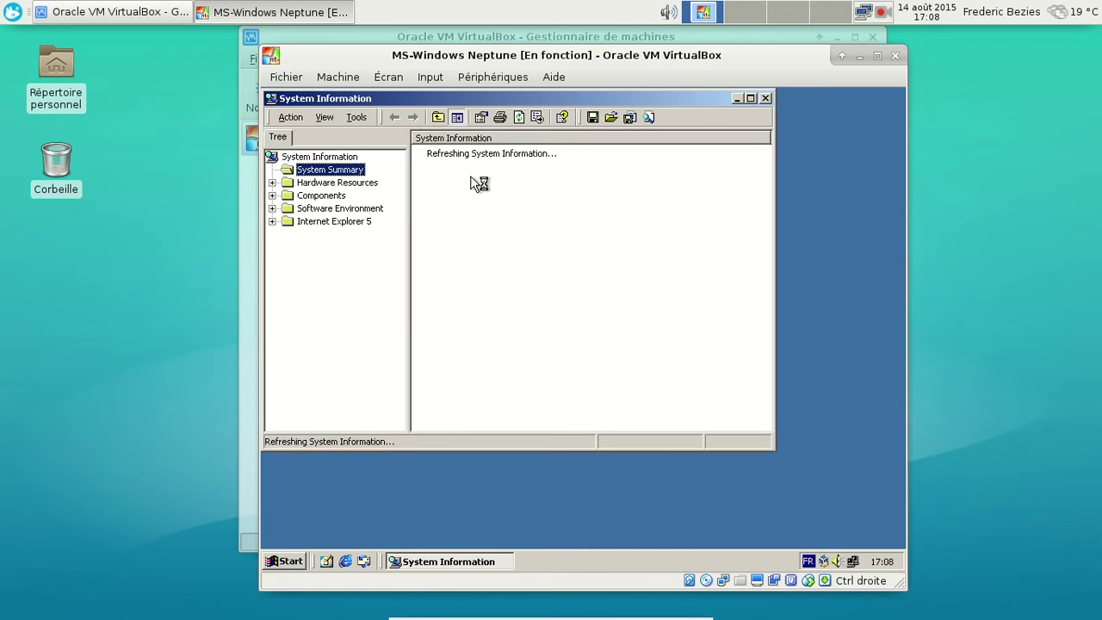
drag(553, 101, 620, 130)
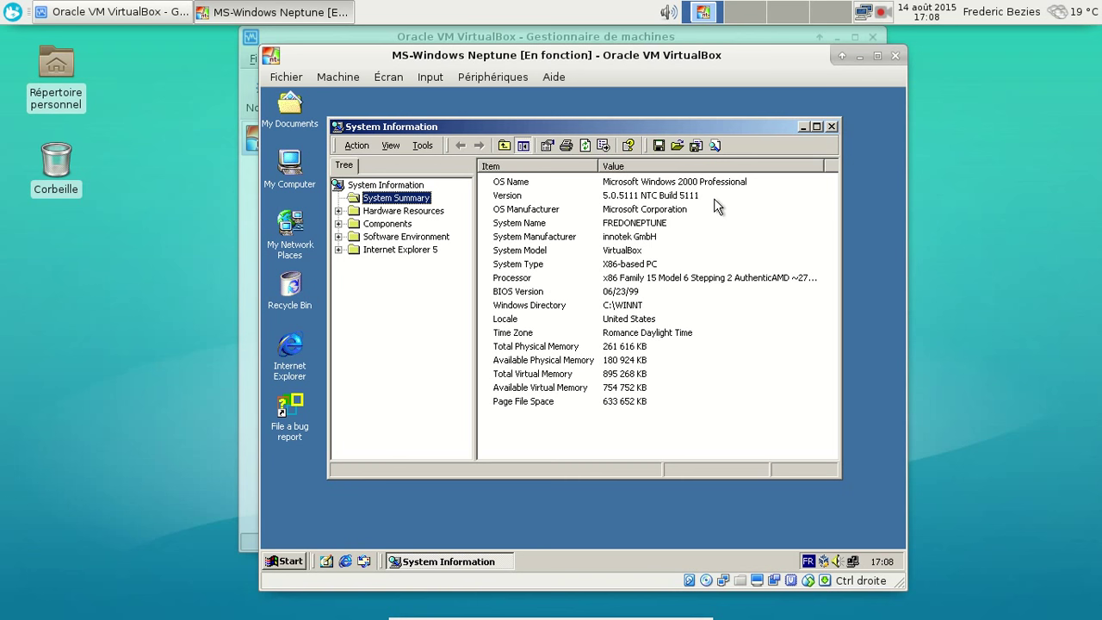
click(830, 127)
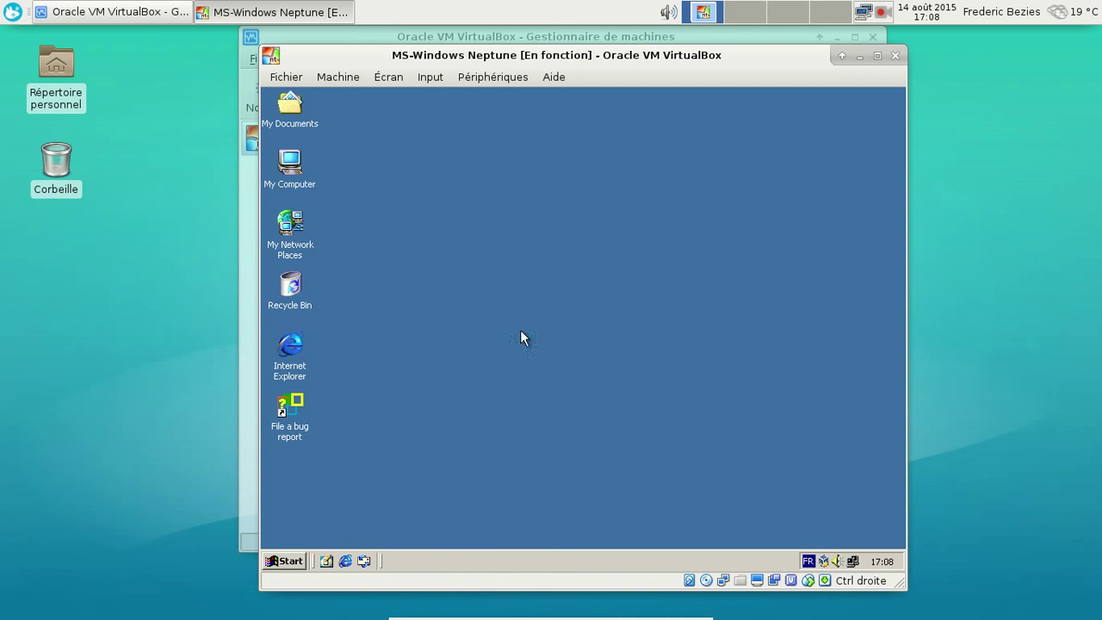
Step: Open the desktop's bug report page, read through its sections, view Assisted support and close Help and Support
click(283, 563)
click(283, 563)
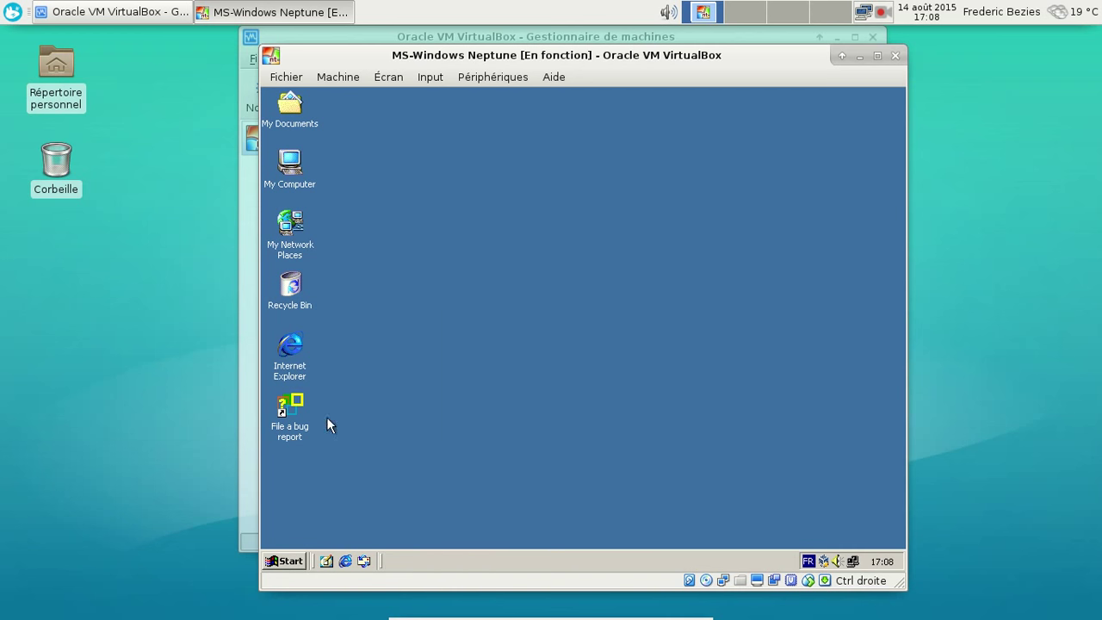
click(282, 410)
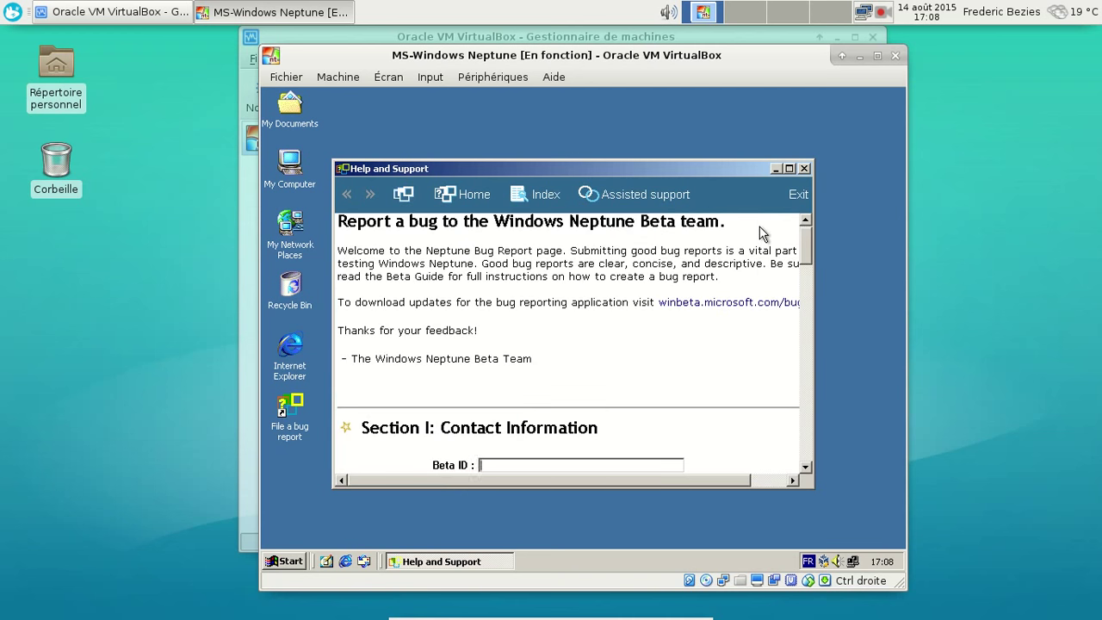
scroll(759, 229, down, 10)
scroll(759, 225, down, 8)
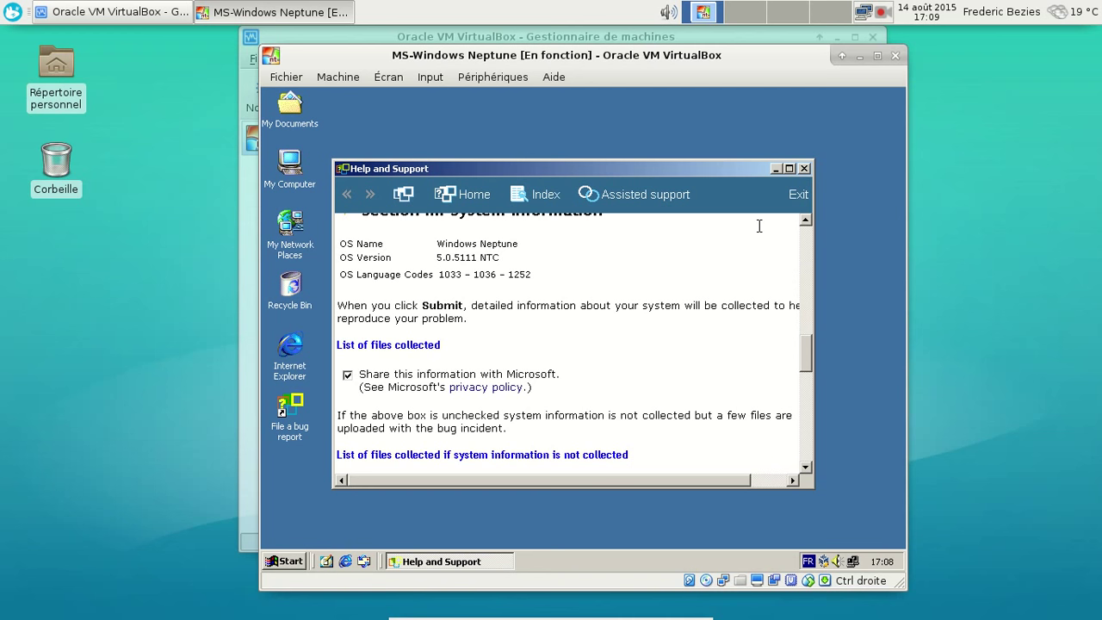
scroll(759, 226, down, 10)
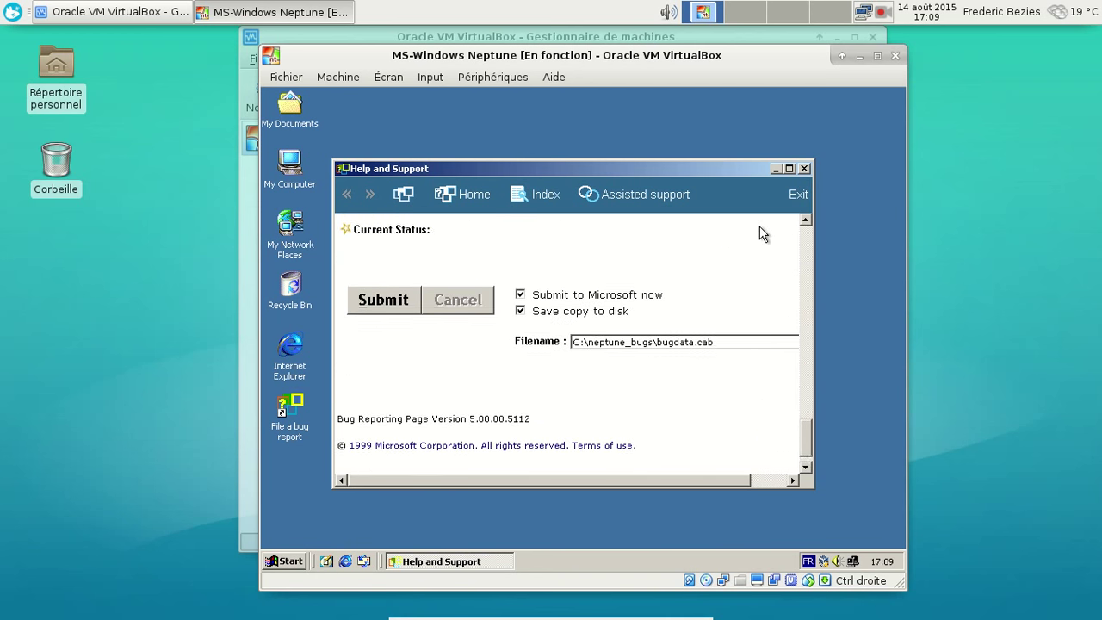
scroll(759, 234, down, 1)
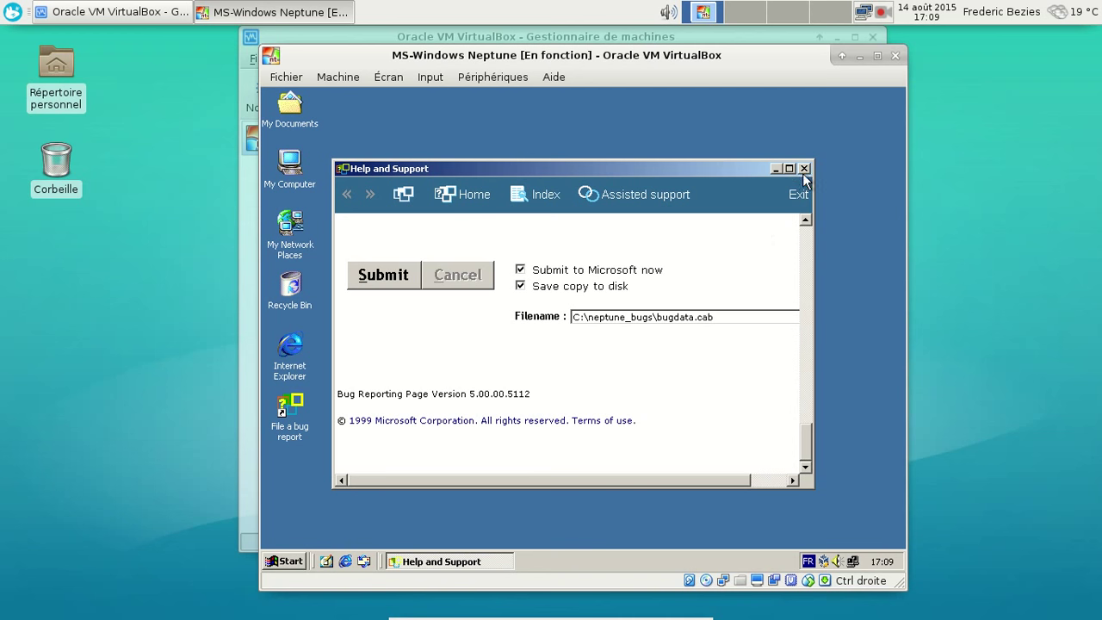
click(661, 197)
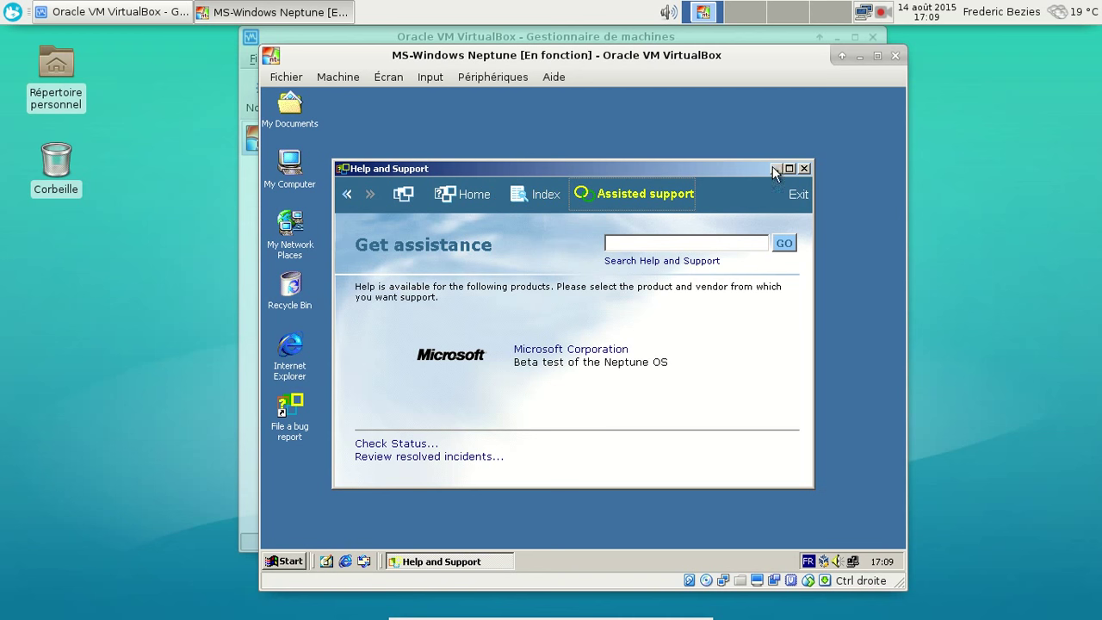
click(804, 168)
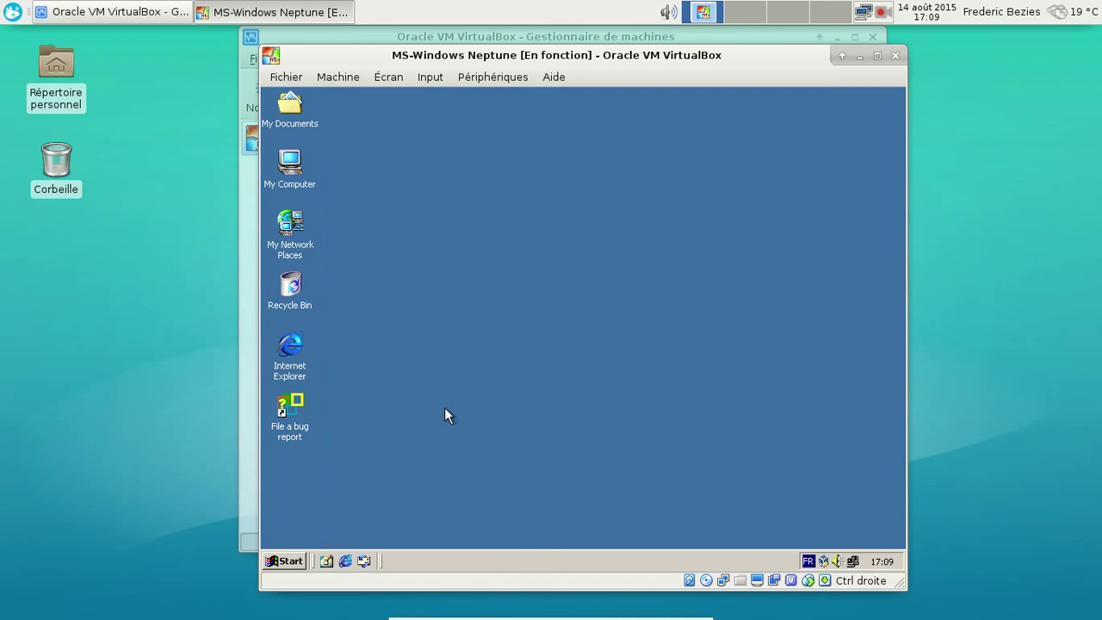
Step: Review the installed programs and available Windows components in Control Panel's Add/Remove Programs, cancelling the wizard without changes
click(292, 561)
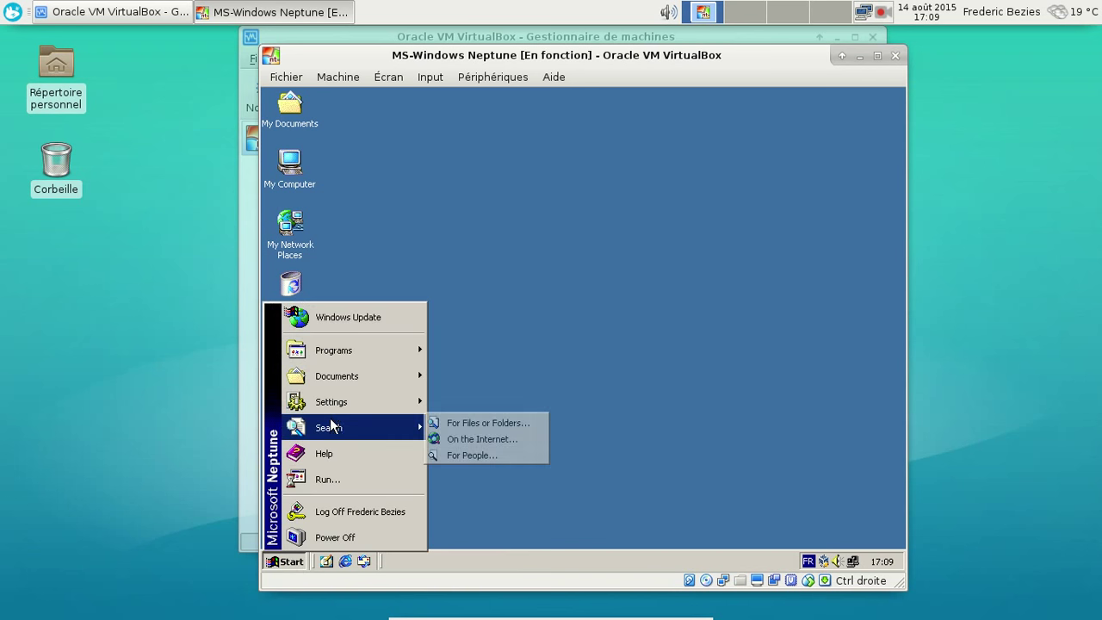
mouse_move(329, 406)
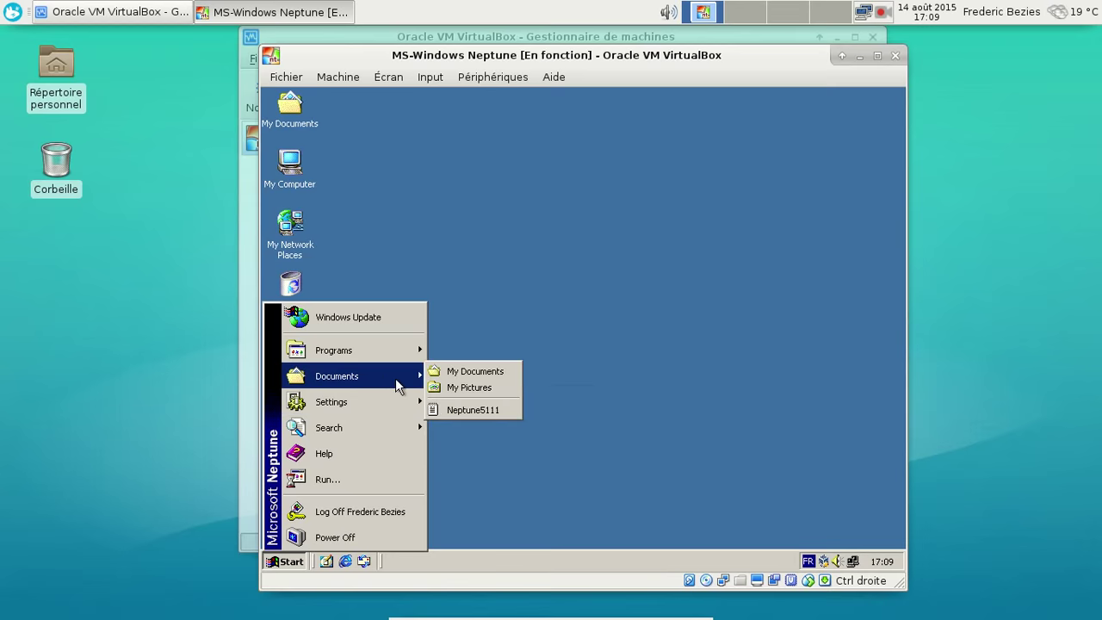
click(472, 396)
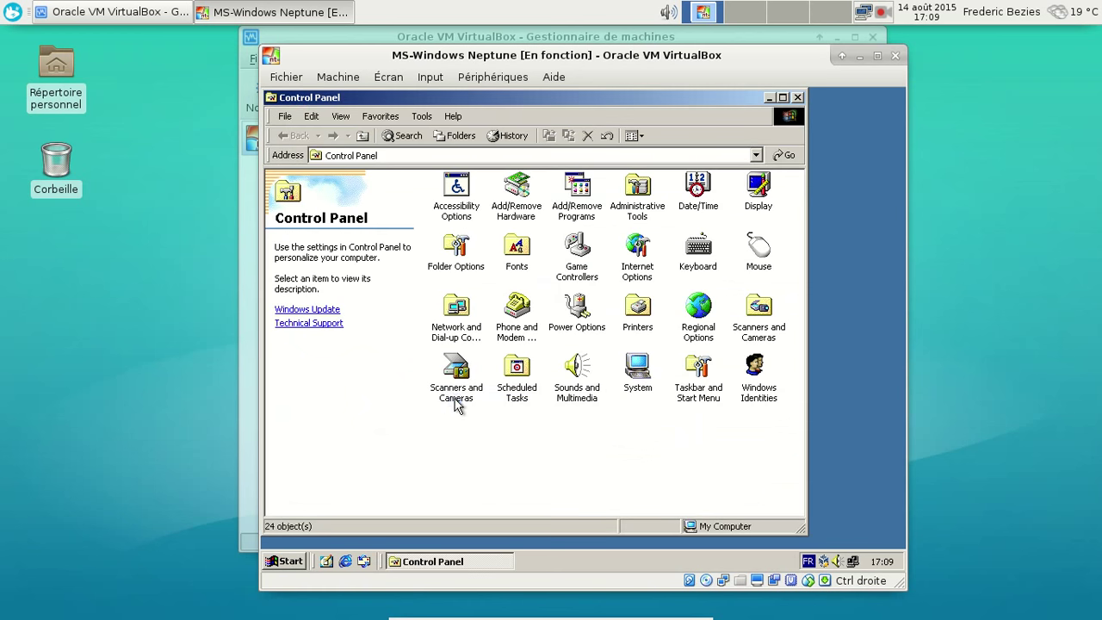
double_click(585, 221)
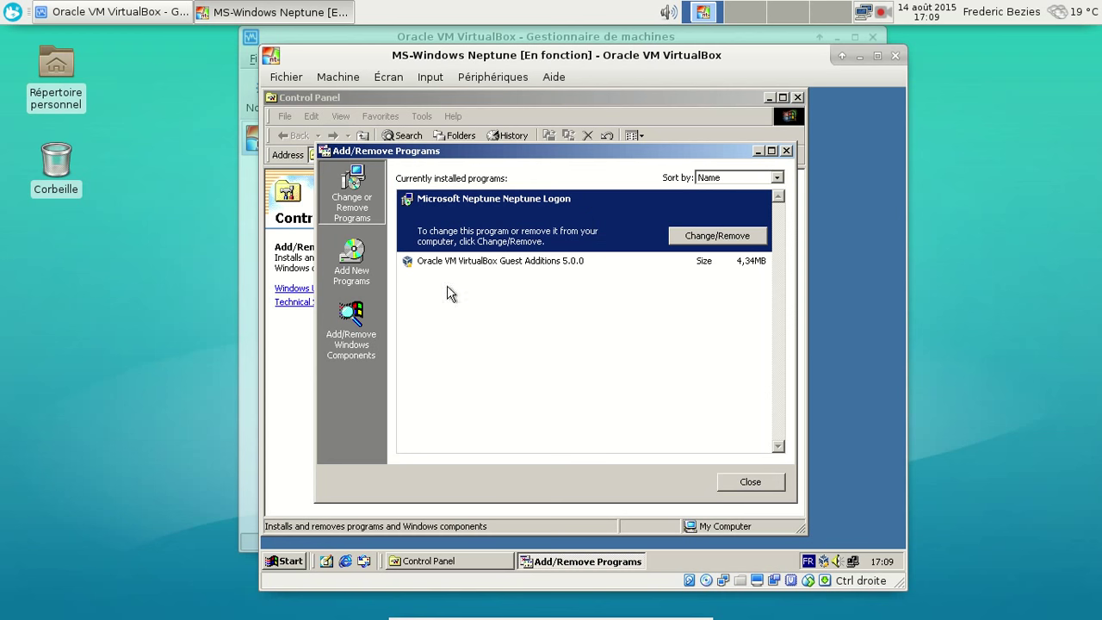
click(353, 332)
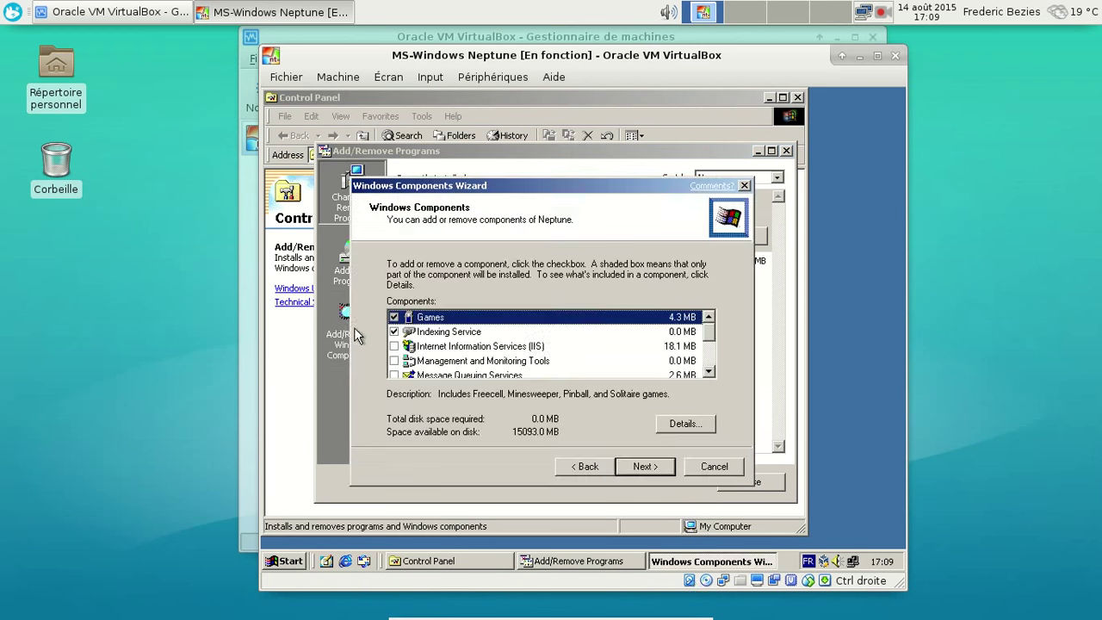
scroll(551, 327, down, 3)
scroll(552, 327, up, 3)
click(713, 469)
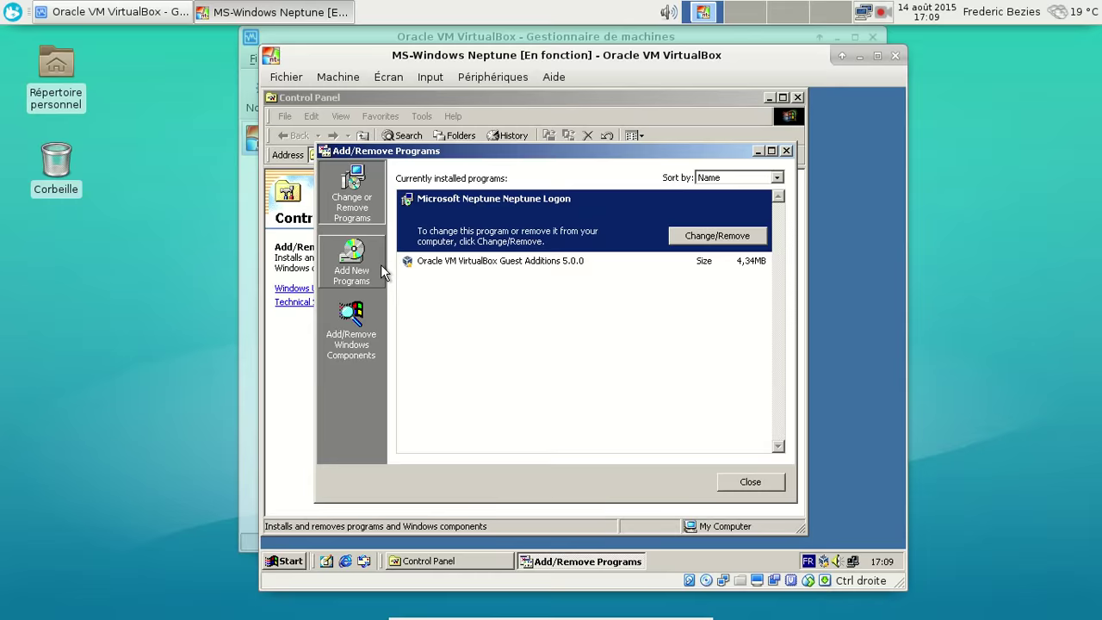
click(787, 151)
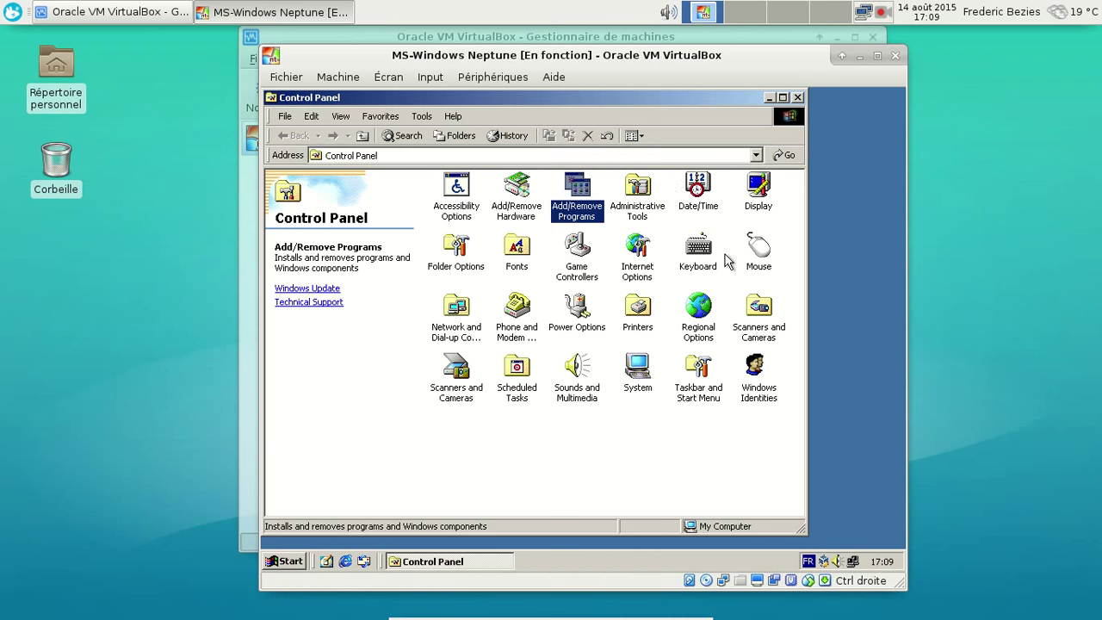
Step: View the Administrative Tools folder in Control Panel, and inspect the screen saver and appearance settings in Display Properties
double_click(649, 201)
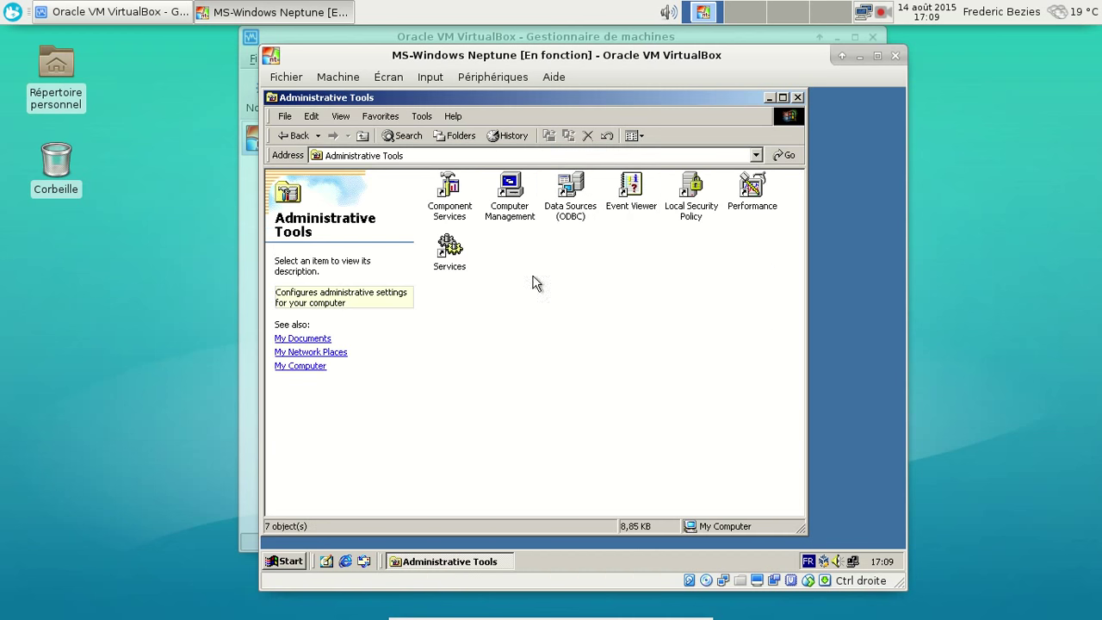
click(292, 135)
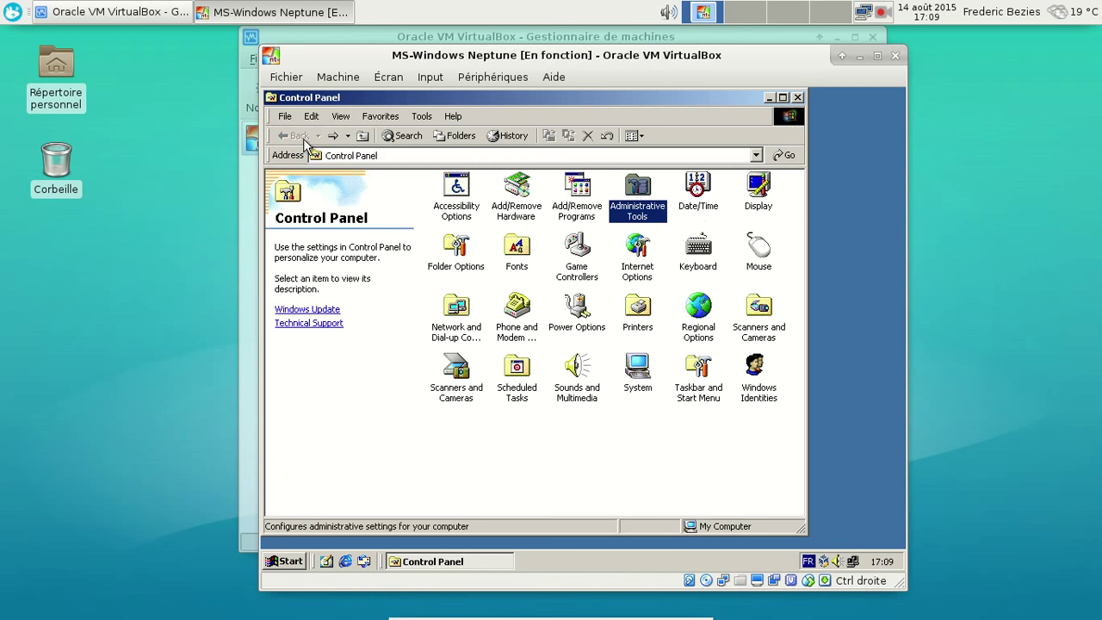
double_click(758, 191)
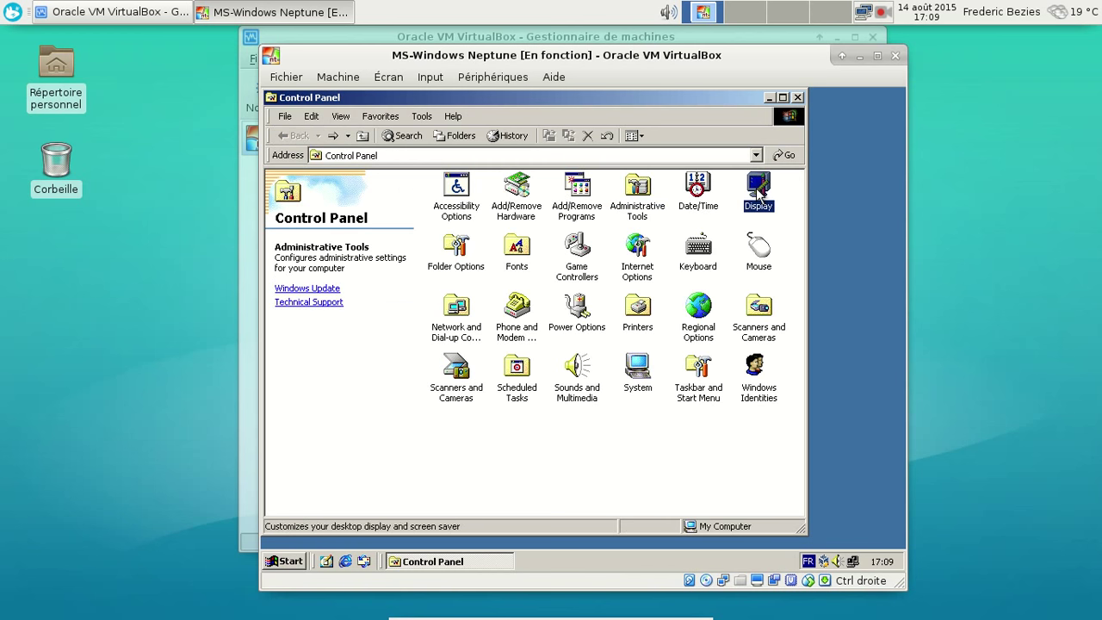
click(467, 219)
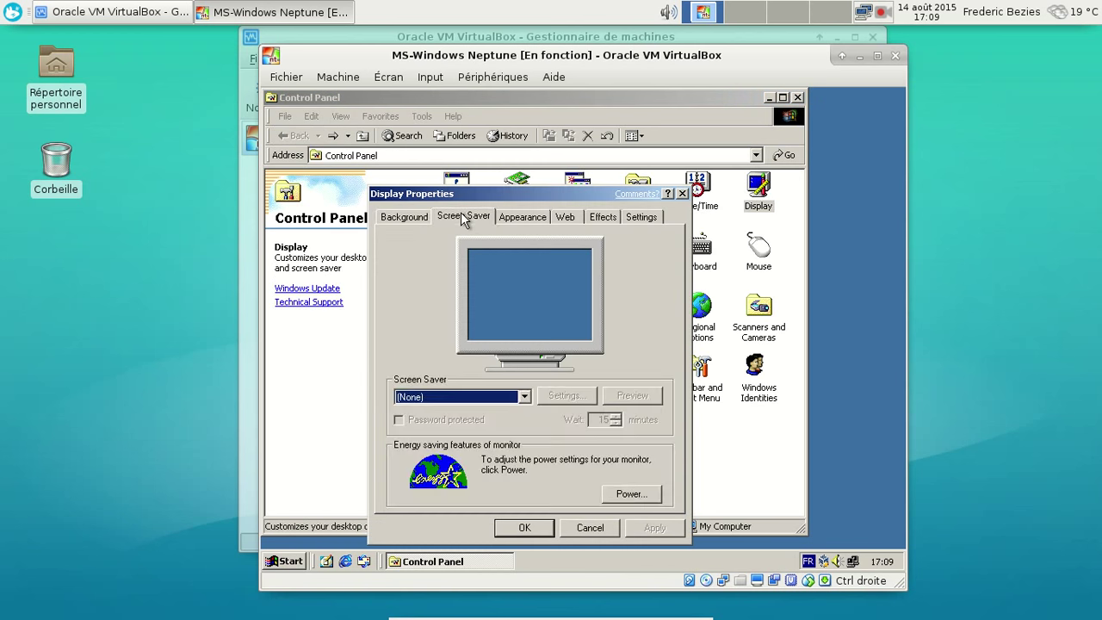
click(525, 217)
Step: Enable Web content on the Active Desktop, select My Current Home Page, and apply the display properties
click(566, 217)
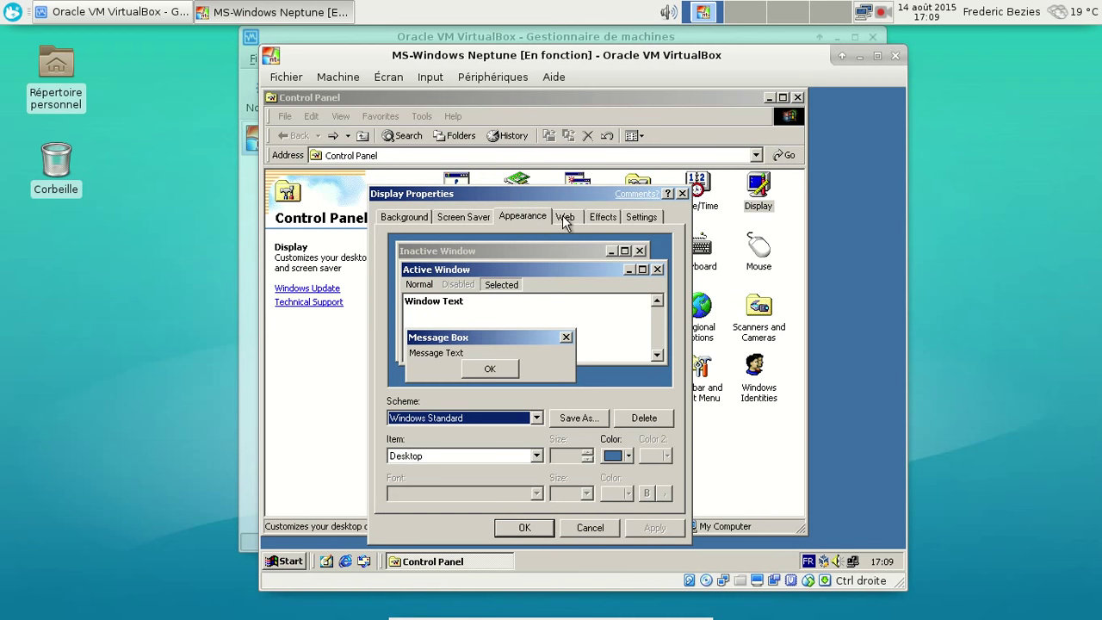
click(448, 402)
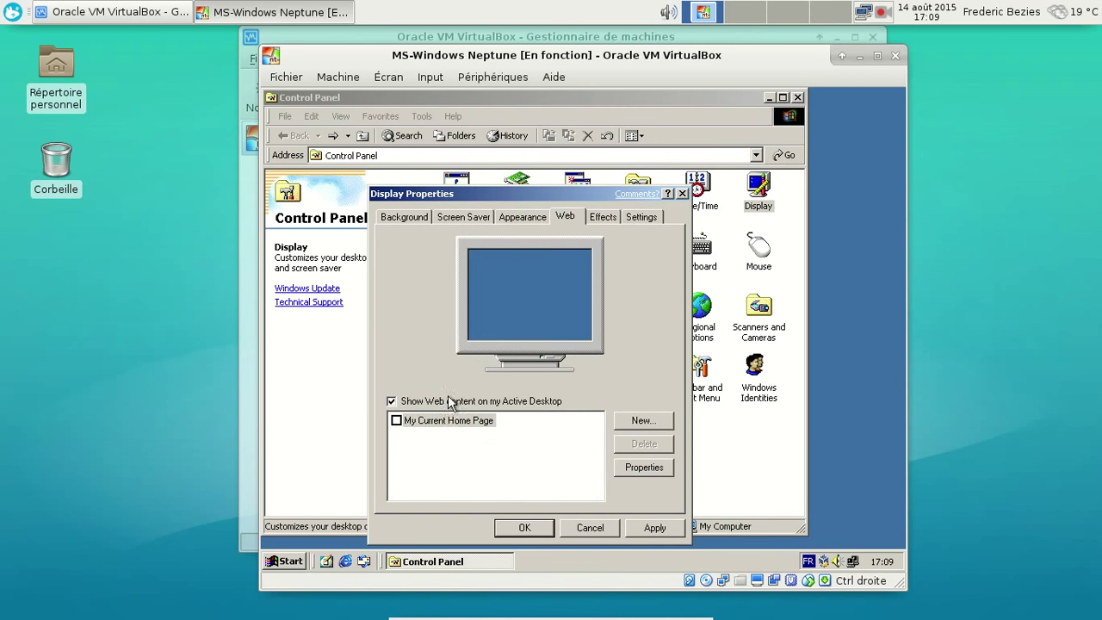
click(426, 421)
click(637, 525)
click(524, 527)
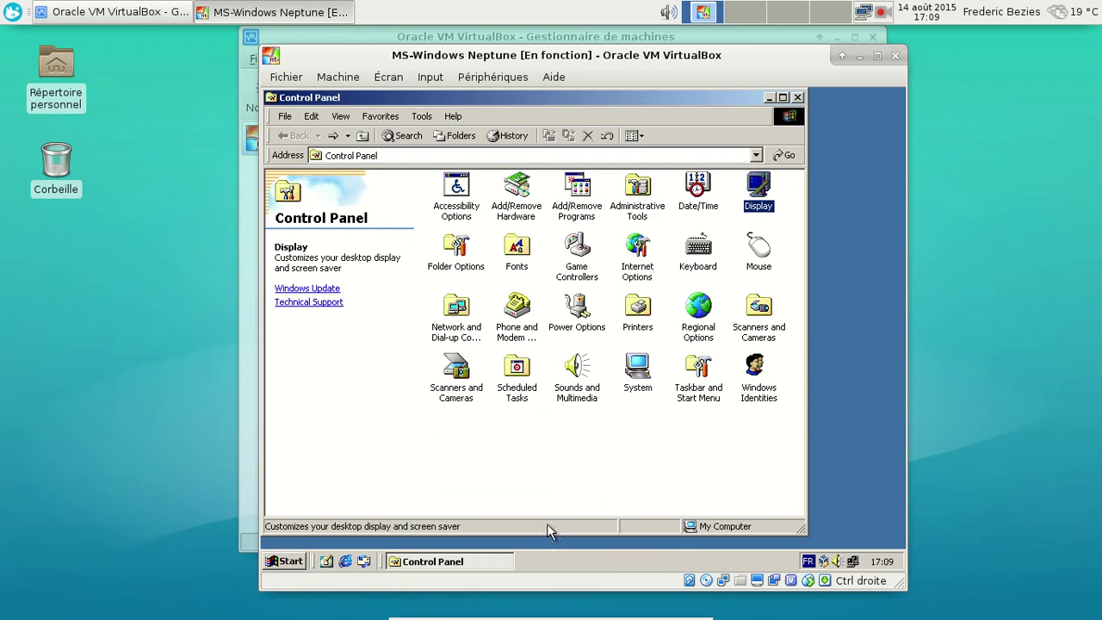
Step: Check the desktop behind Control Panel, and review the General, View, File Types and Offline Files settings in Folder Options without making changes
click(765, 95)
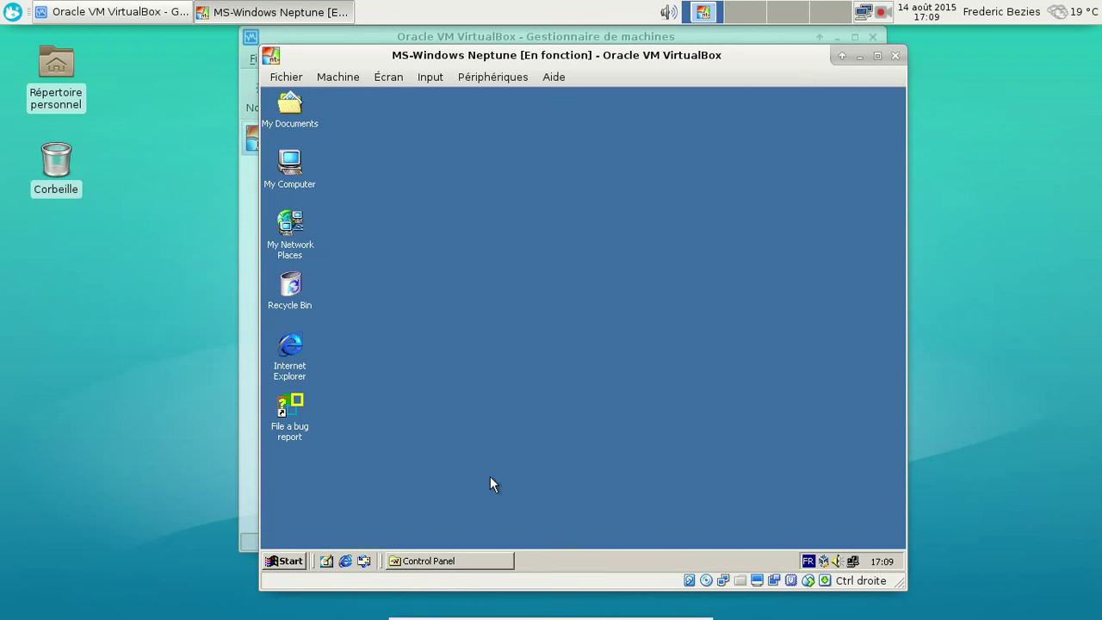
click(474, 558)
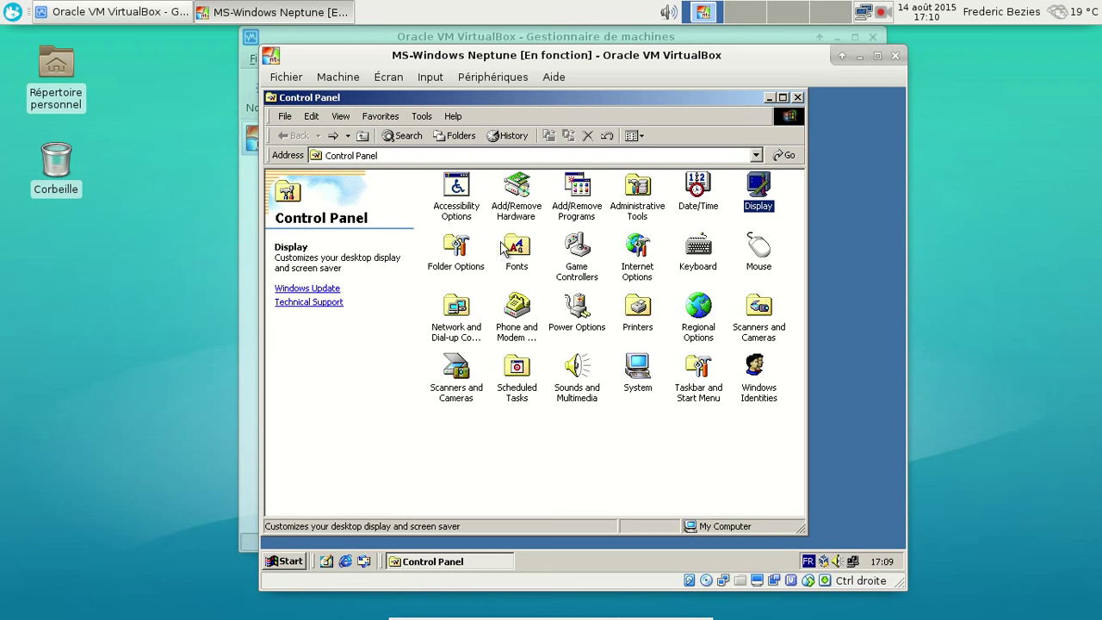
double_click(461, 244)
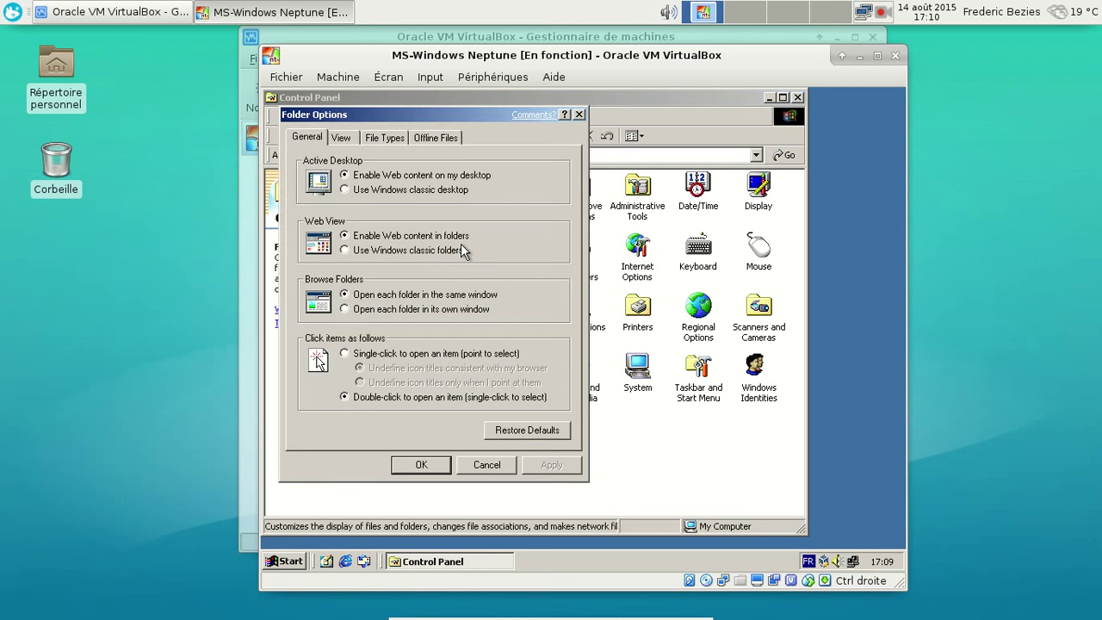
click(348, 139)
click(385, 139)
click(443, 138)
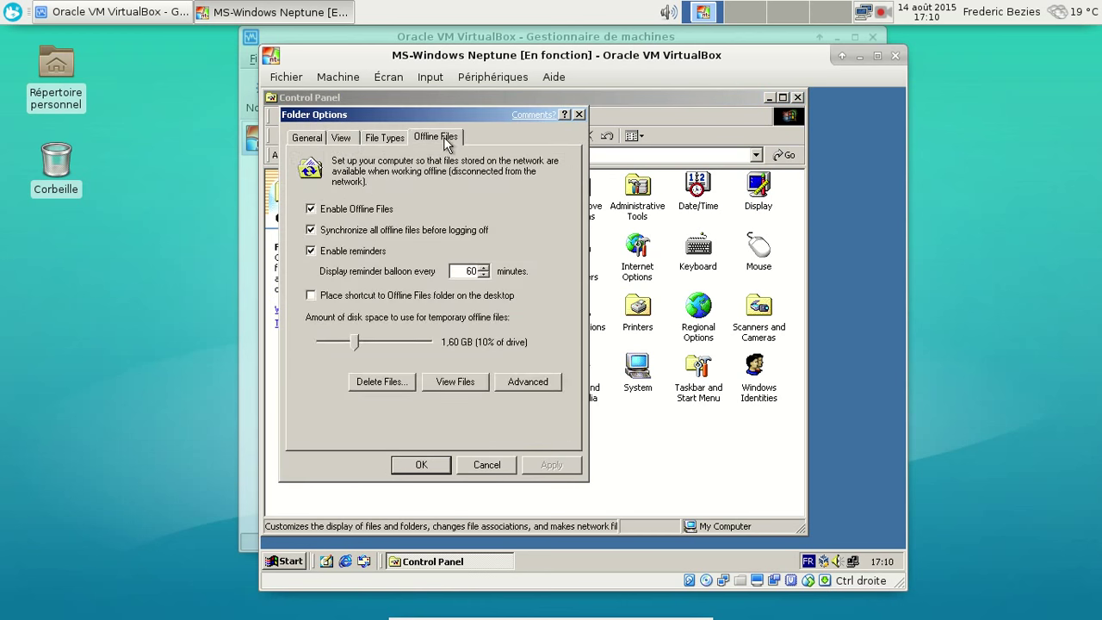
click(492, 464)
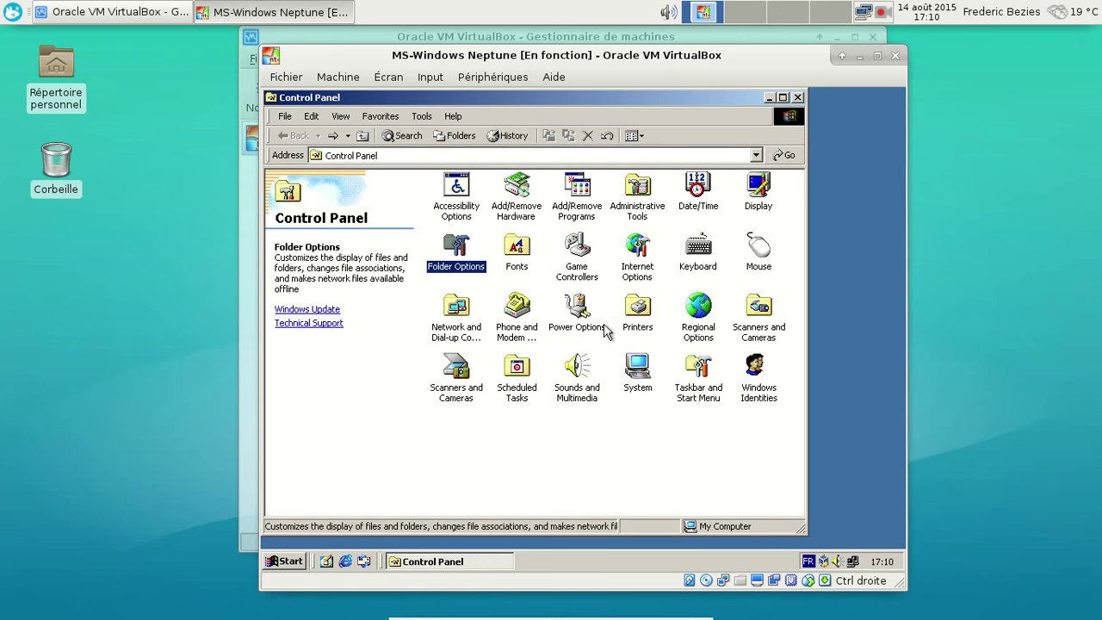
Step: View the Scanners and Cameras folder in Control Panel, go back, and force the unresponsive window to end
double_click(757, 308)
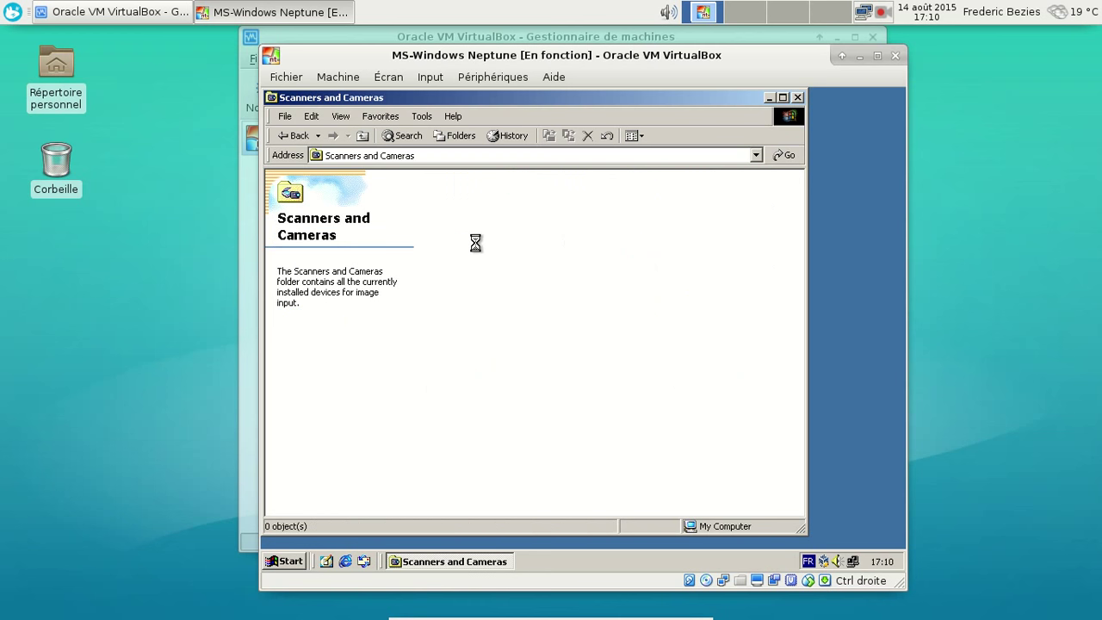
click(290, 135)
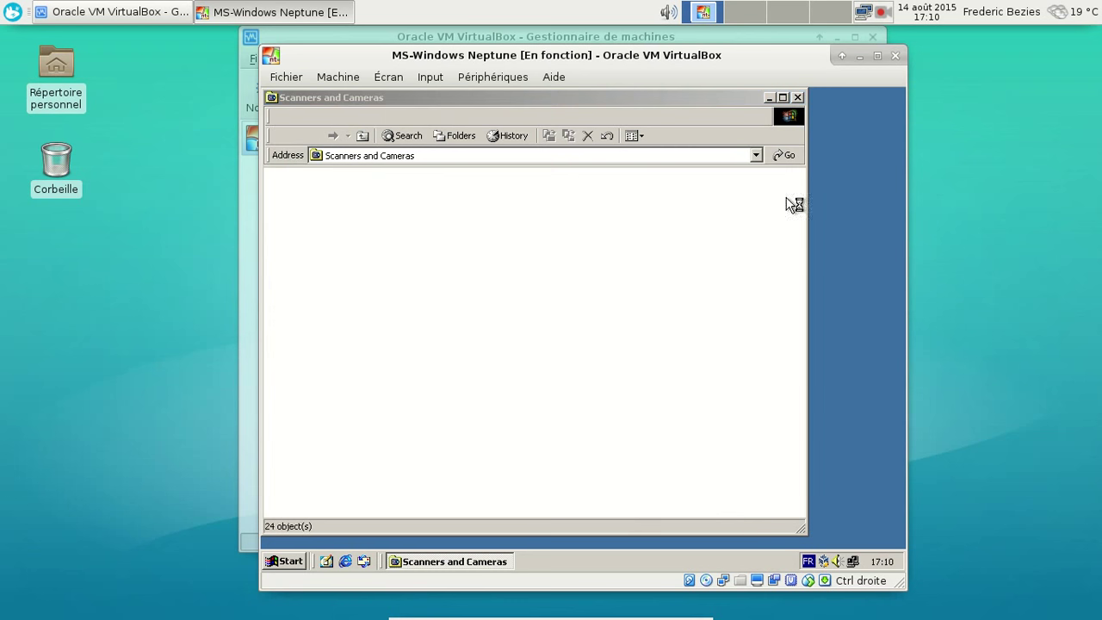
click(797, 97)
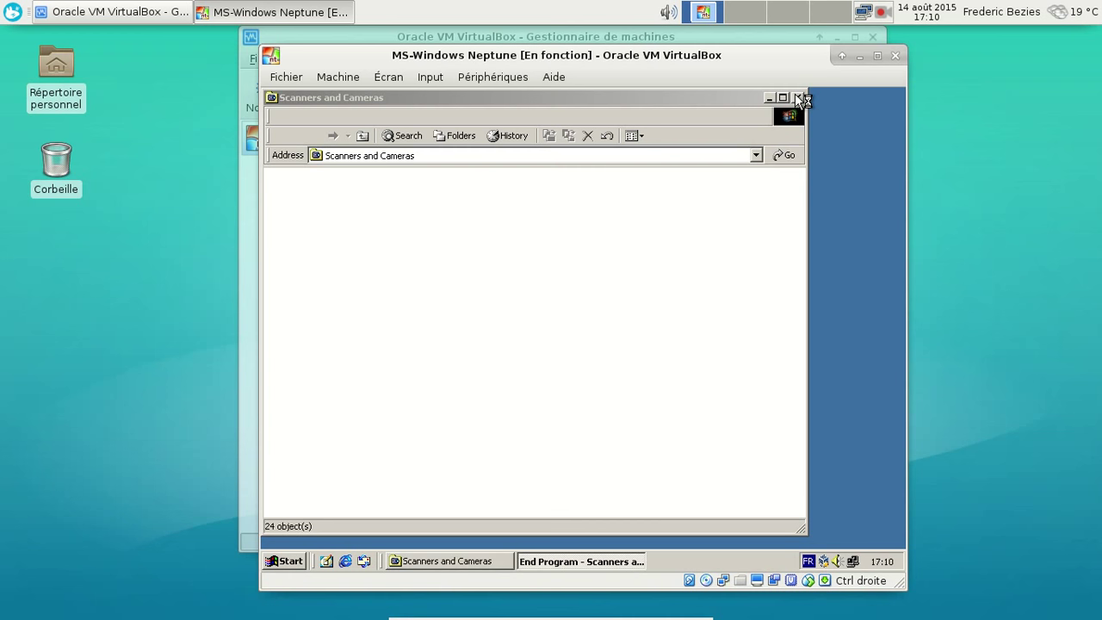
click(447, 560)
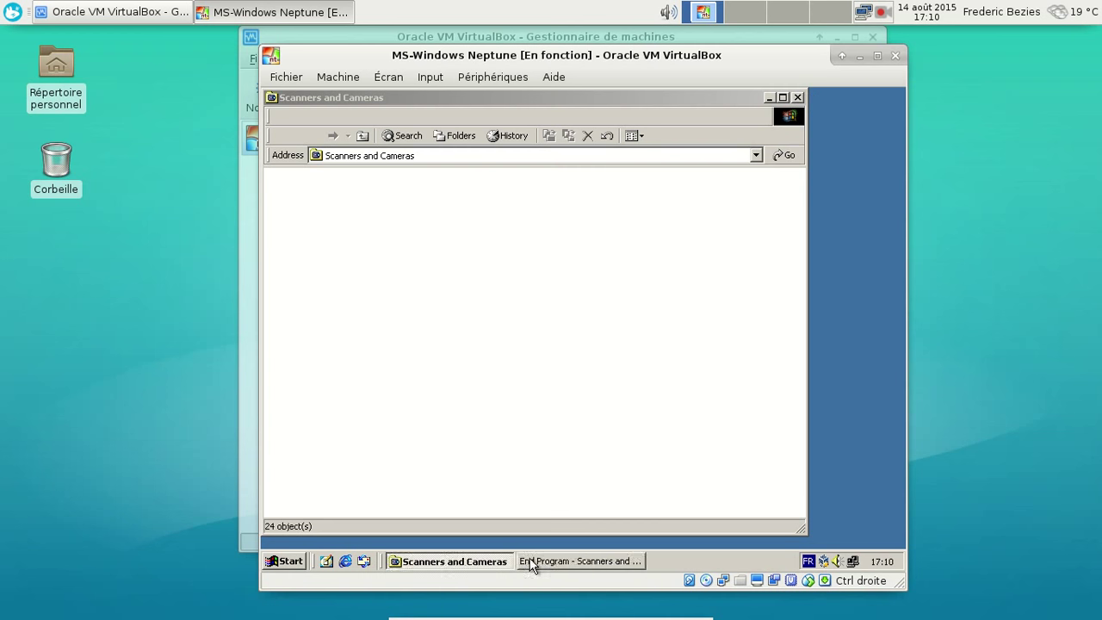
click(533, 561)
click(636, 391)
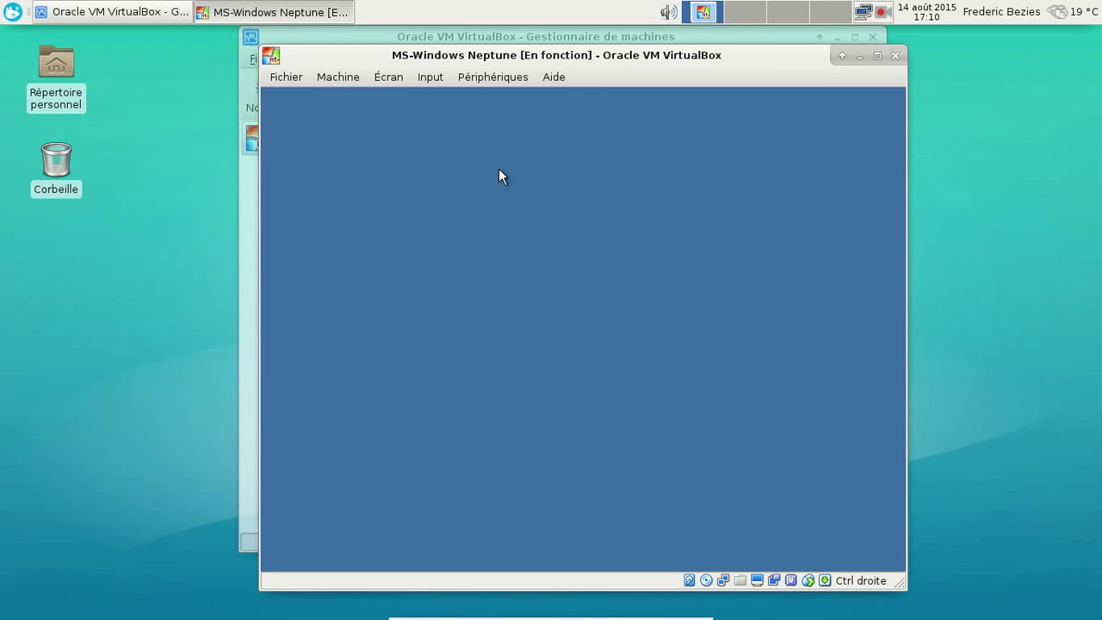
Step: Close the MS-Windows Neptune virtual machine and power it off
click(892, 58)
click(631, 339)
click(689, 374)
click(882, 12)
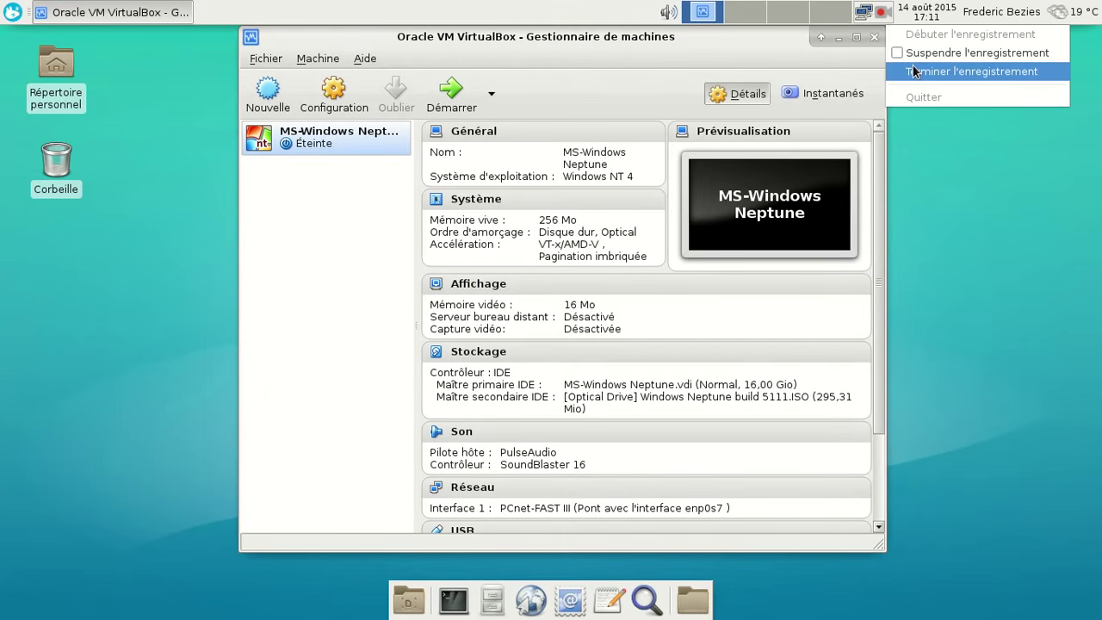